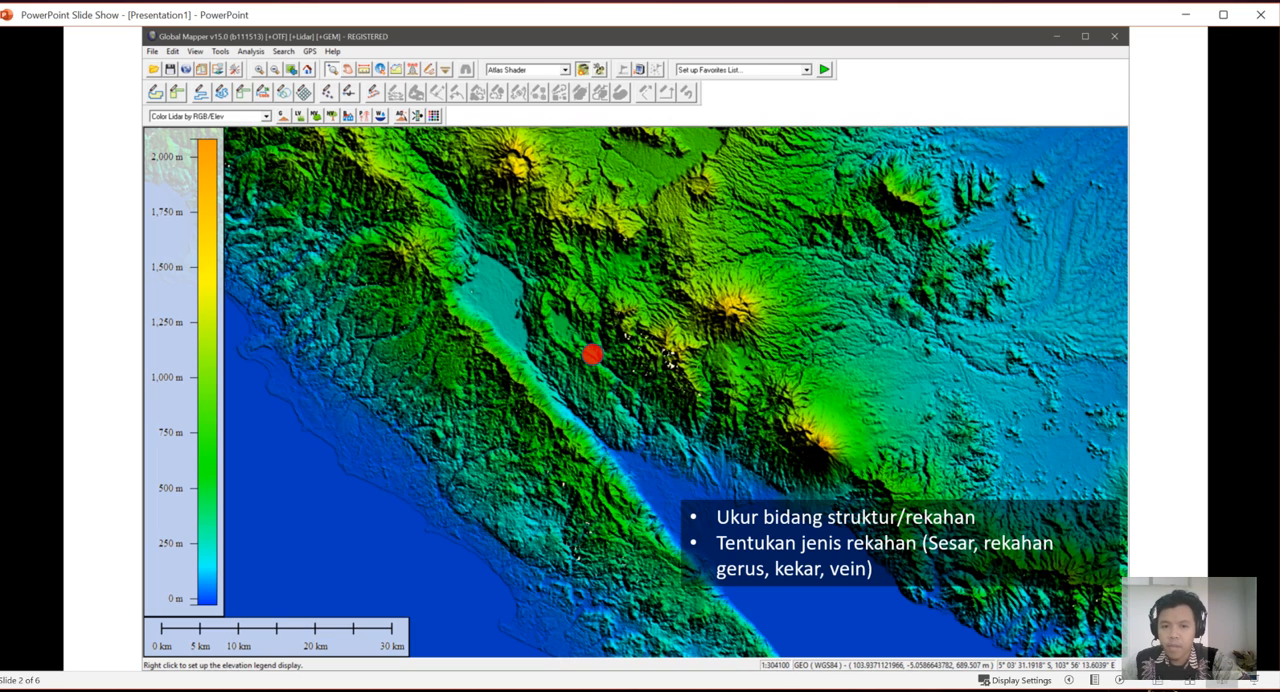
Advance the slide's animations to reveal the fractured outcrop photo and the strike/dip data table.
click(646, 418)
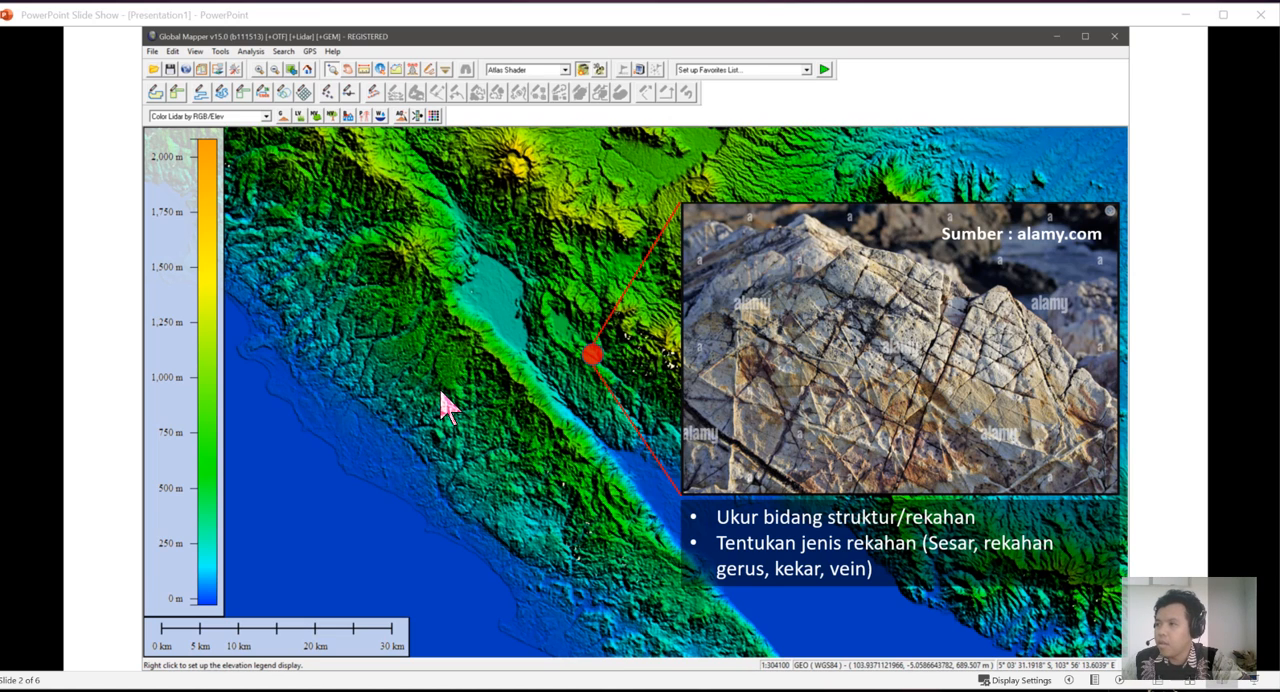
click(443, 337)
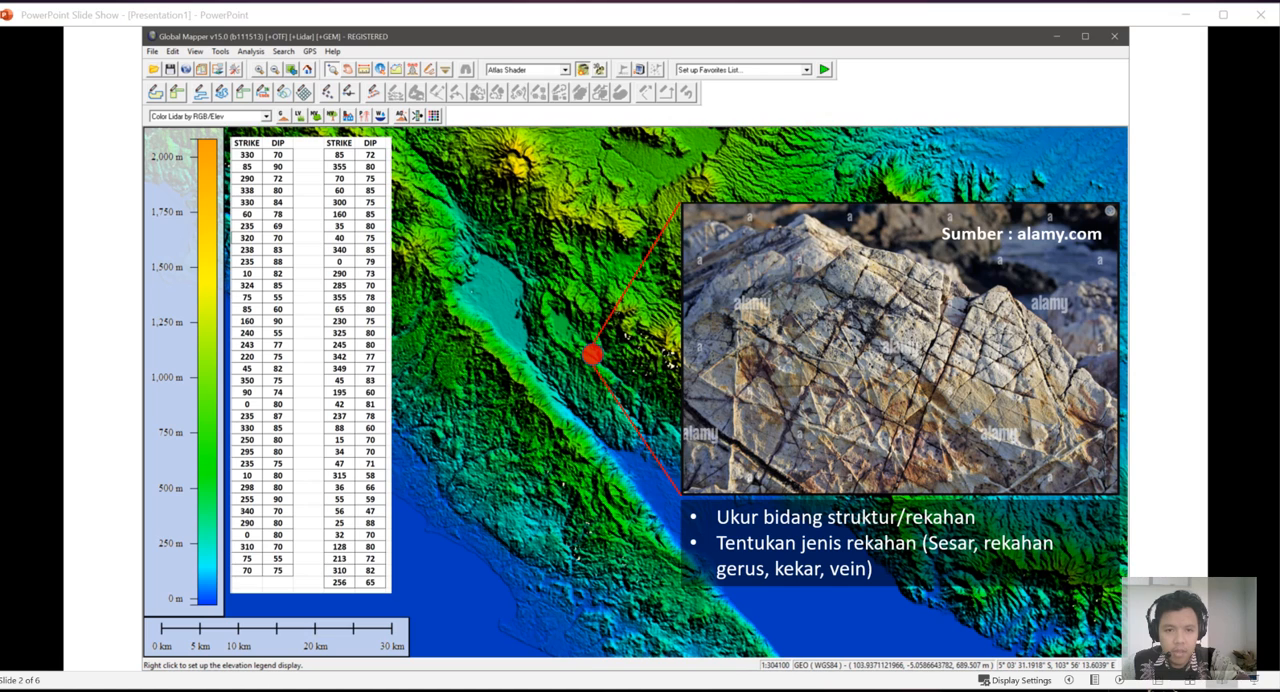
Switch to Dips and place its window beside the strike/dip table on the slide.
drag(0, 248, 278, 64)
drag(23, 120, 354, 122)
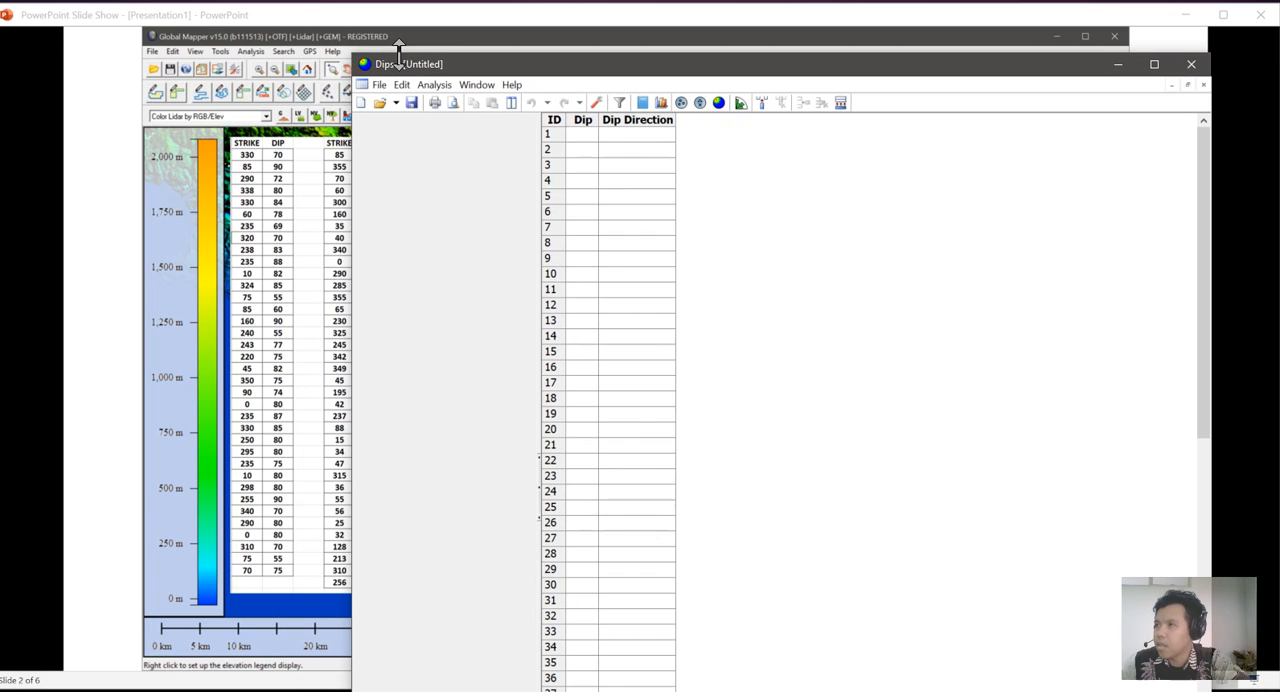
drag(451, 70, 460, 36)
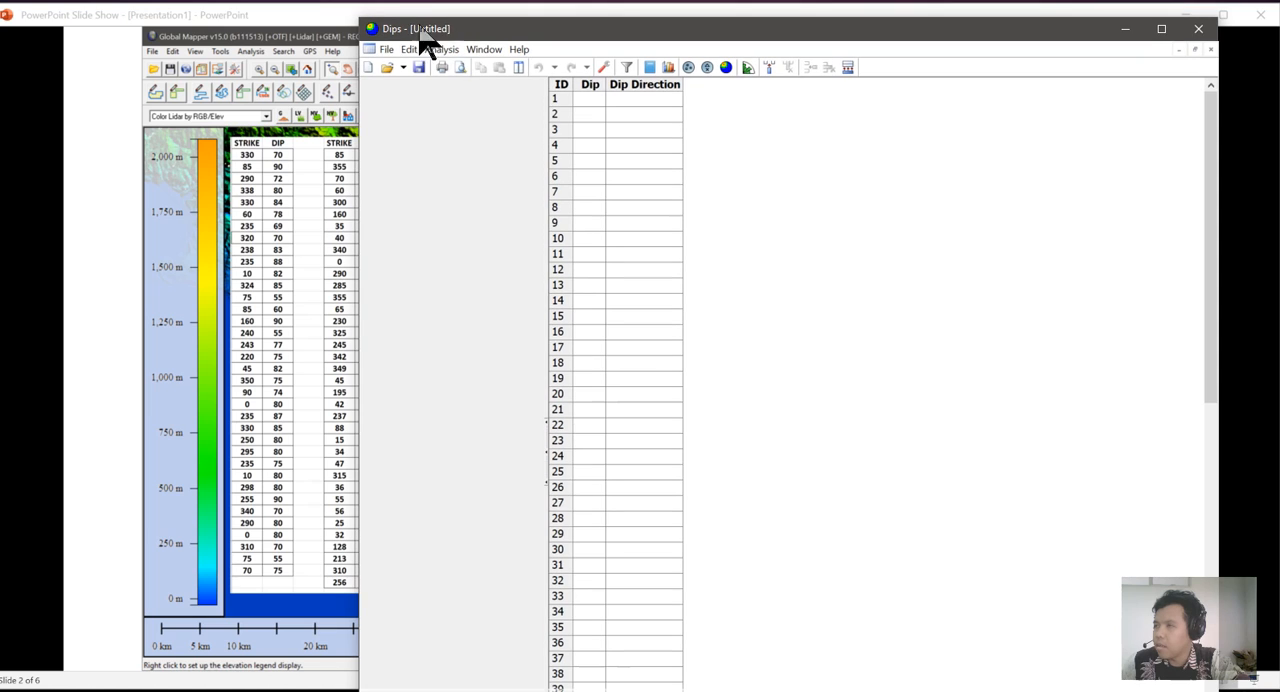
drag(361, 18, 378, 167)
drag(480, 178, 466, 49)
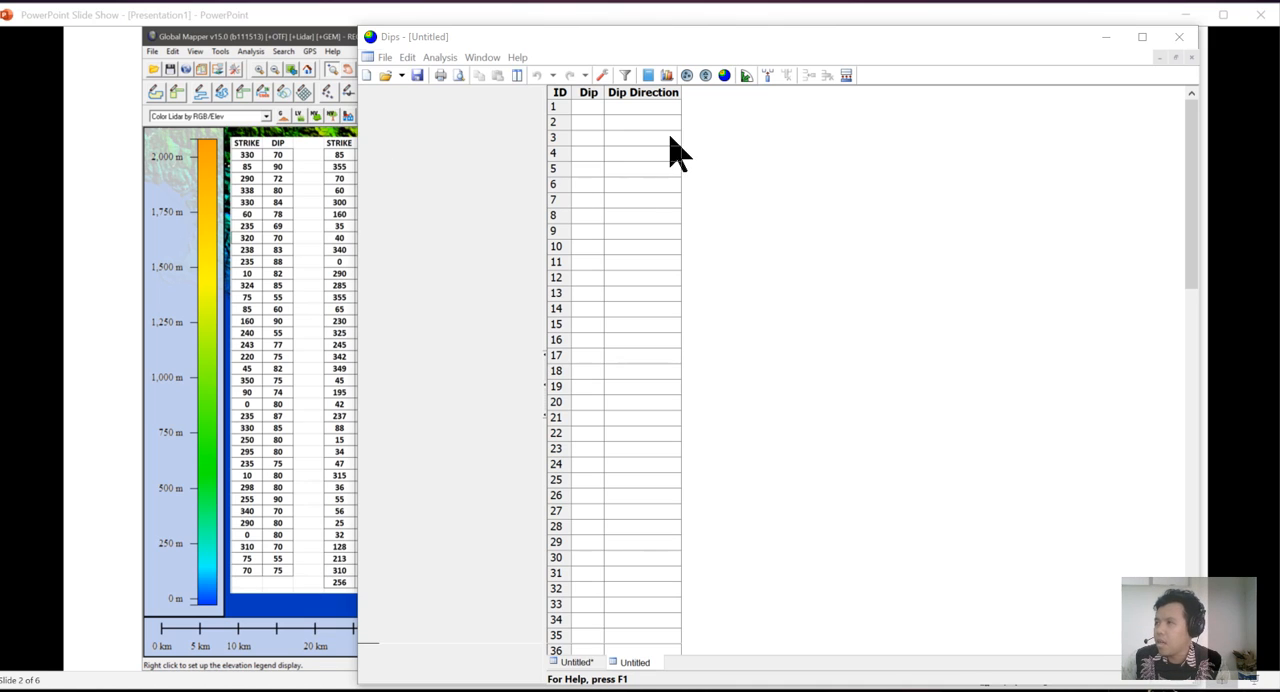
Set the project's global orientation format to Strike (Right) / Dip.
click(604, 76)
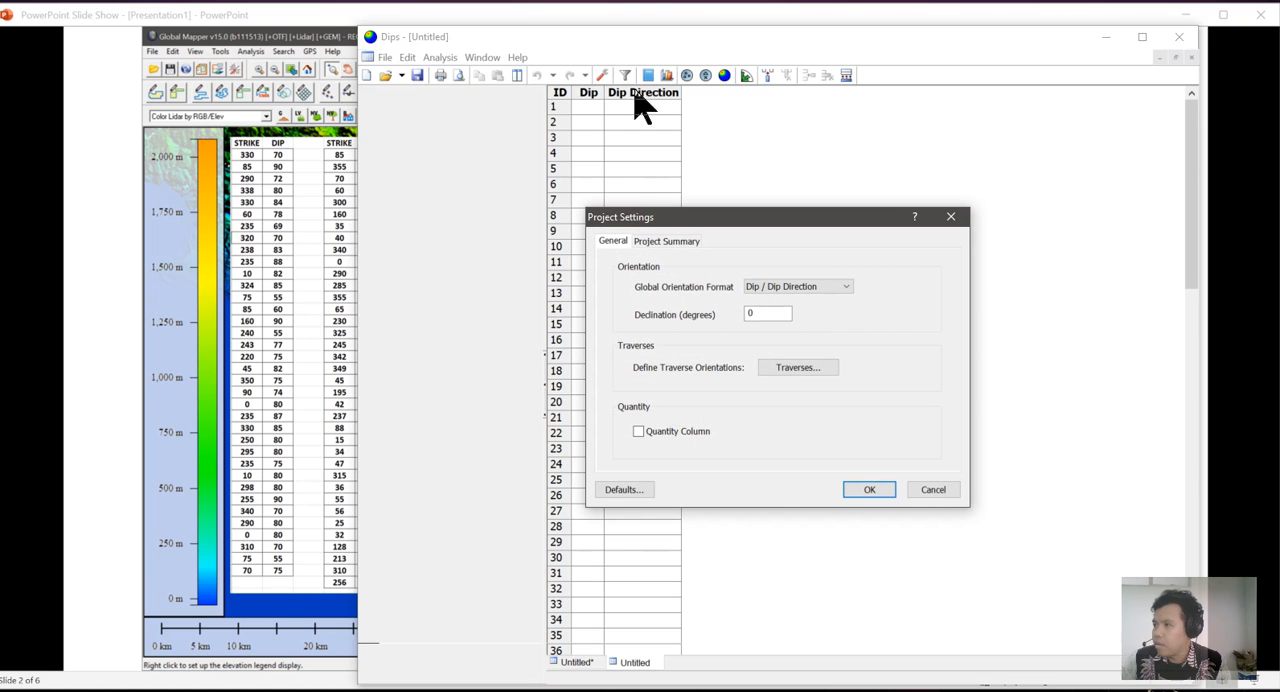
click(814, 290)
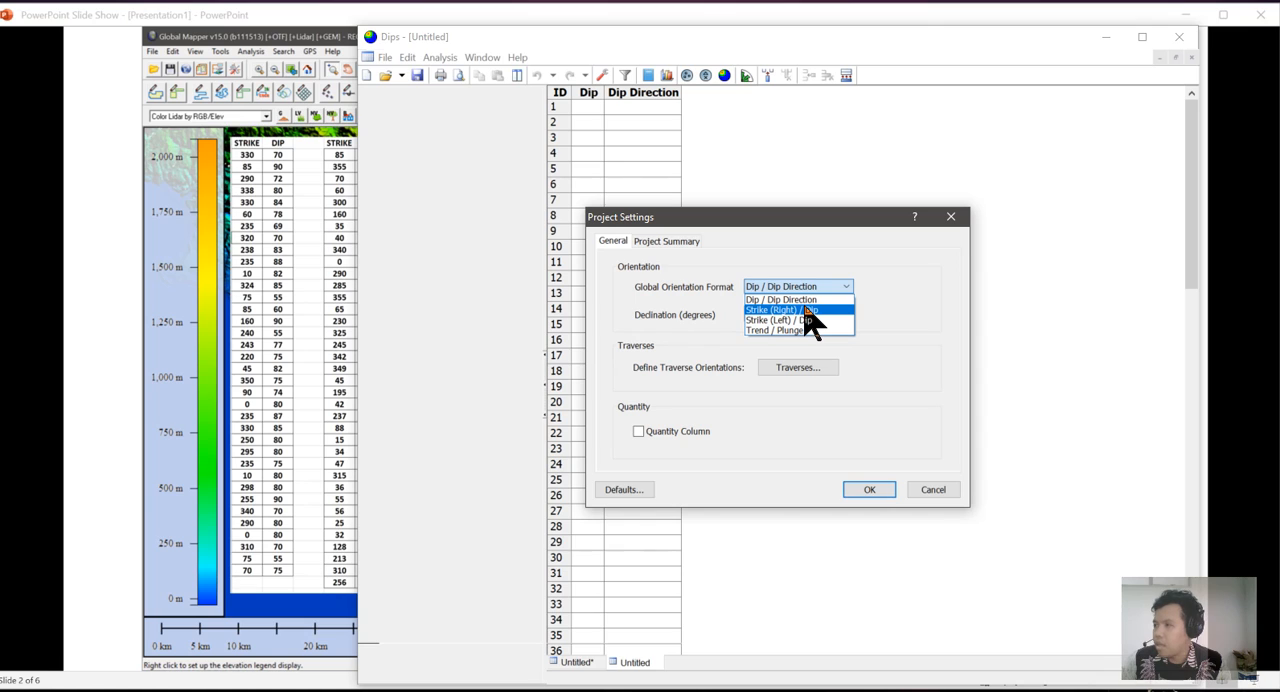
click(808, 310)
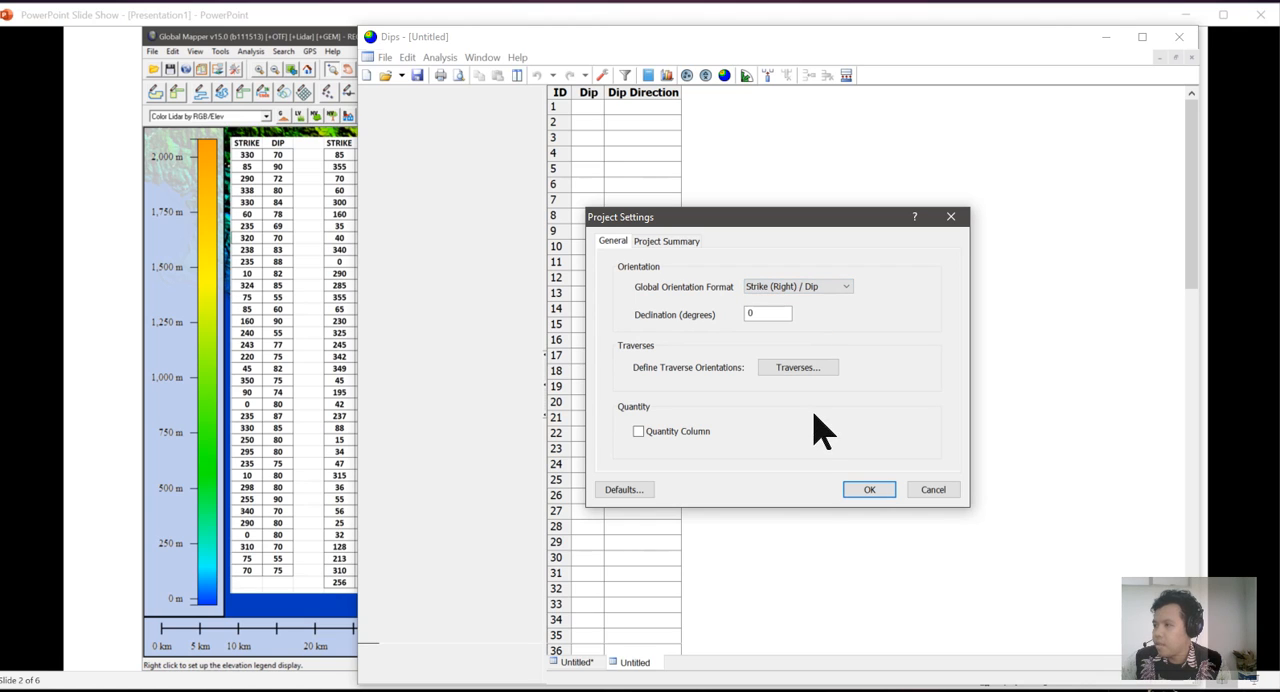
click(879, 492)
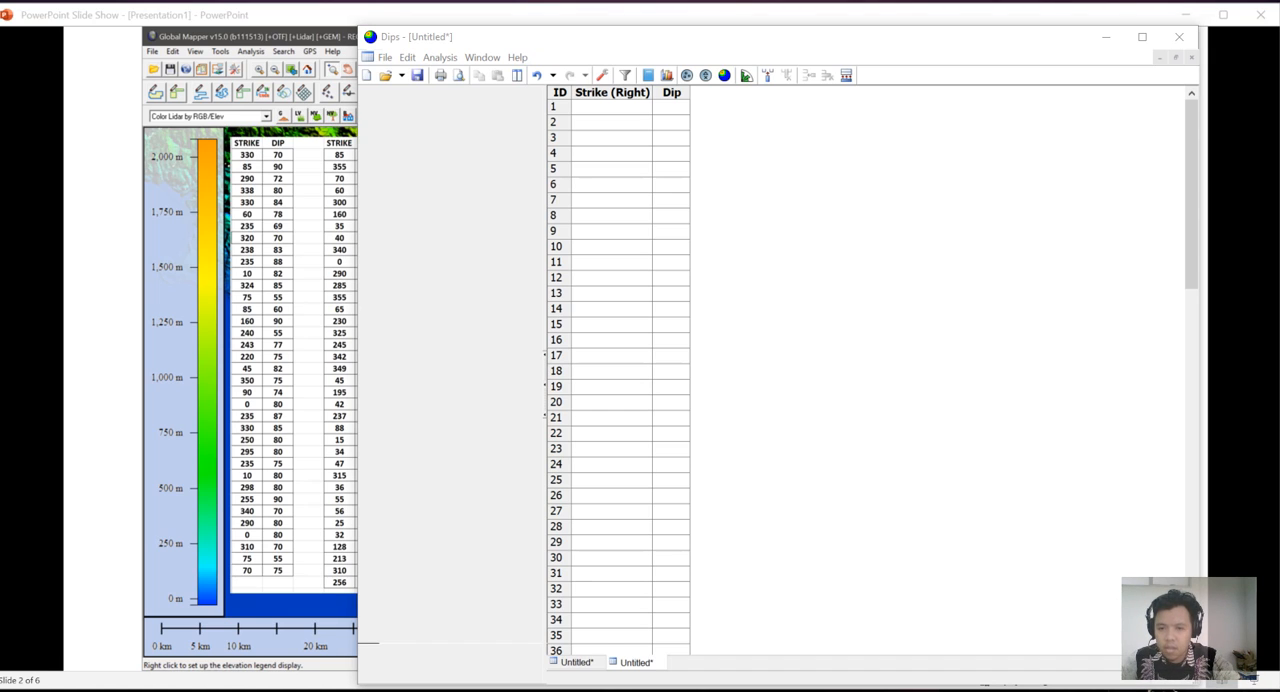
Paste the first copied strike/dip data set from row 1 and the remaining measurements from row 37 of the grid.
click(605, 107)
key(ctrl+v)
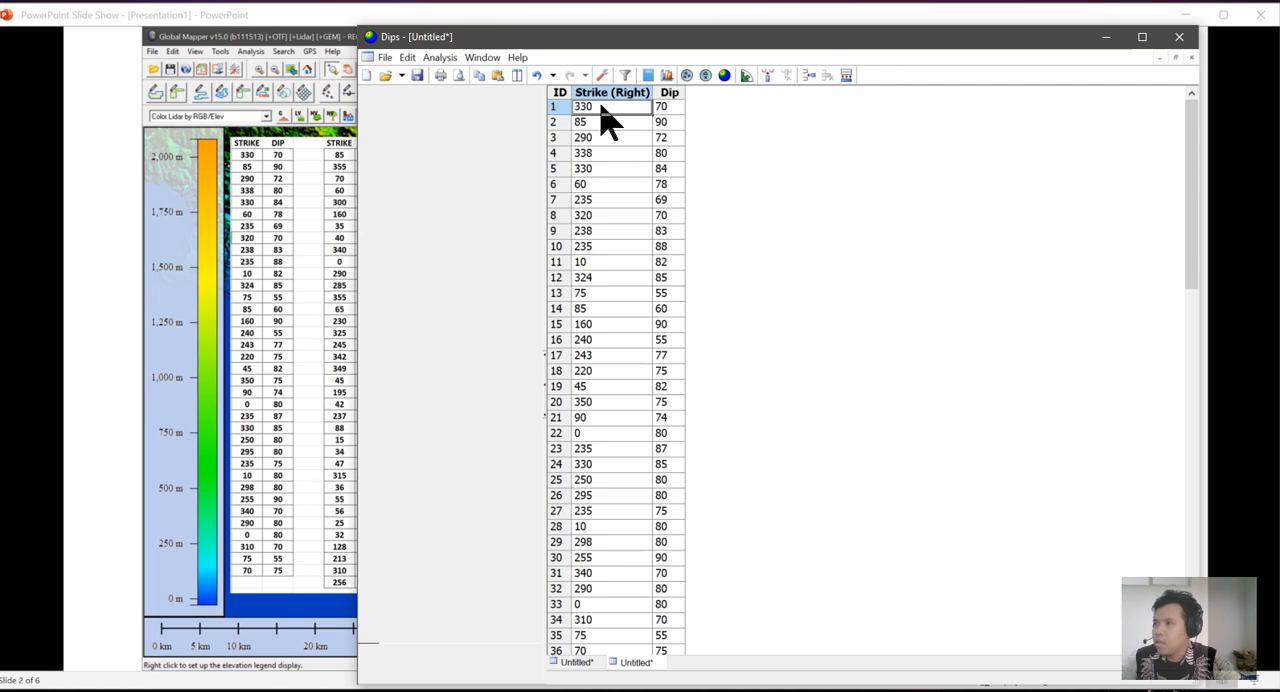
scroll(634, 409, down, 7)
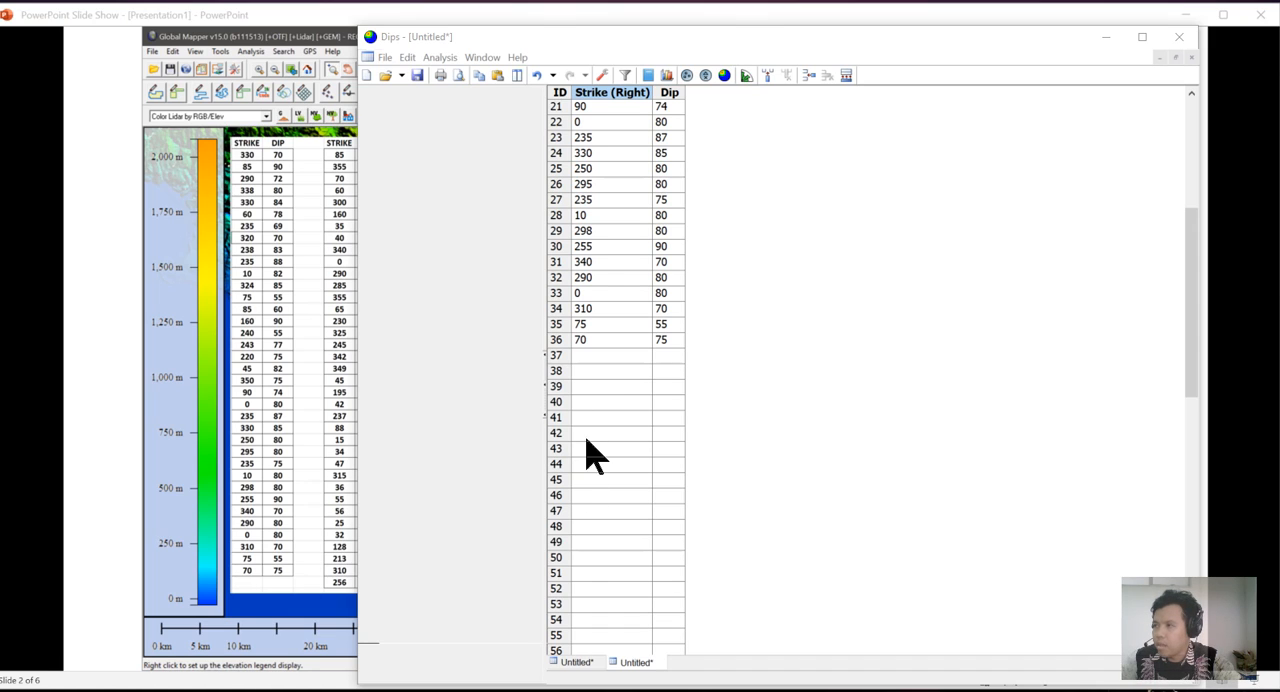
click(606, 357)
key(ctrl+v)
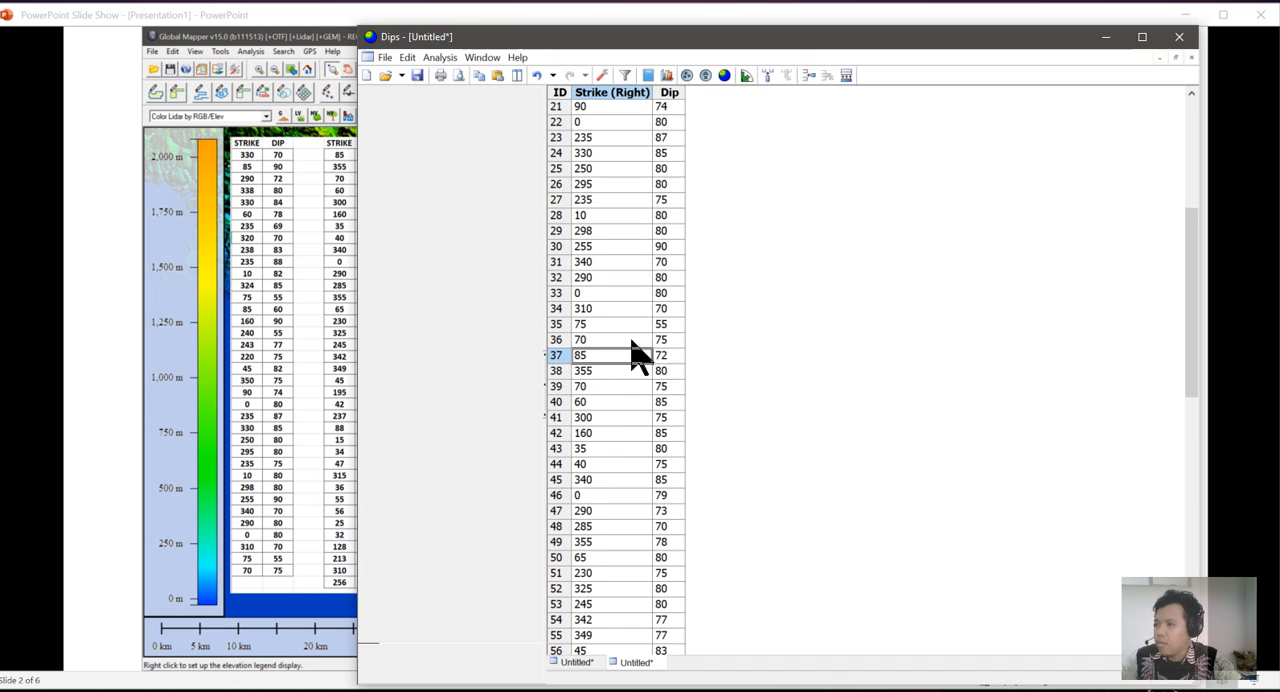
scroll(632, 352, up, 7)
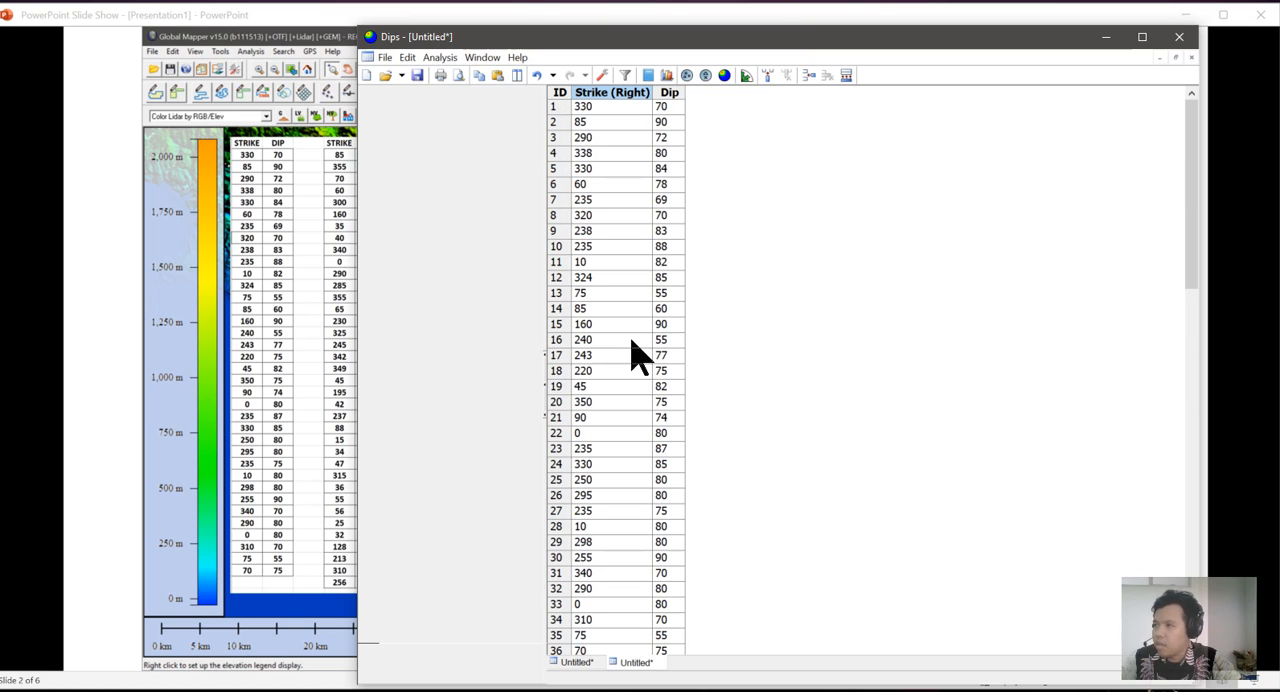
Close the other untitled document without saving its changes.
middle_click(600, 662)
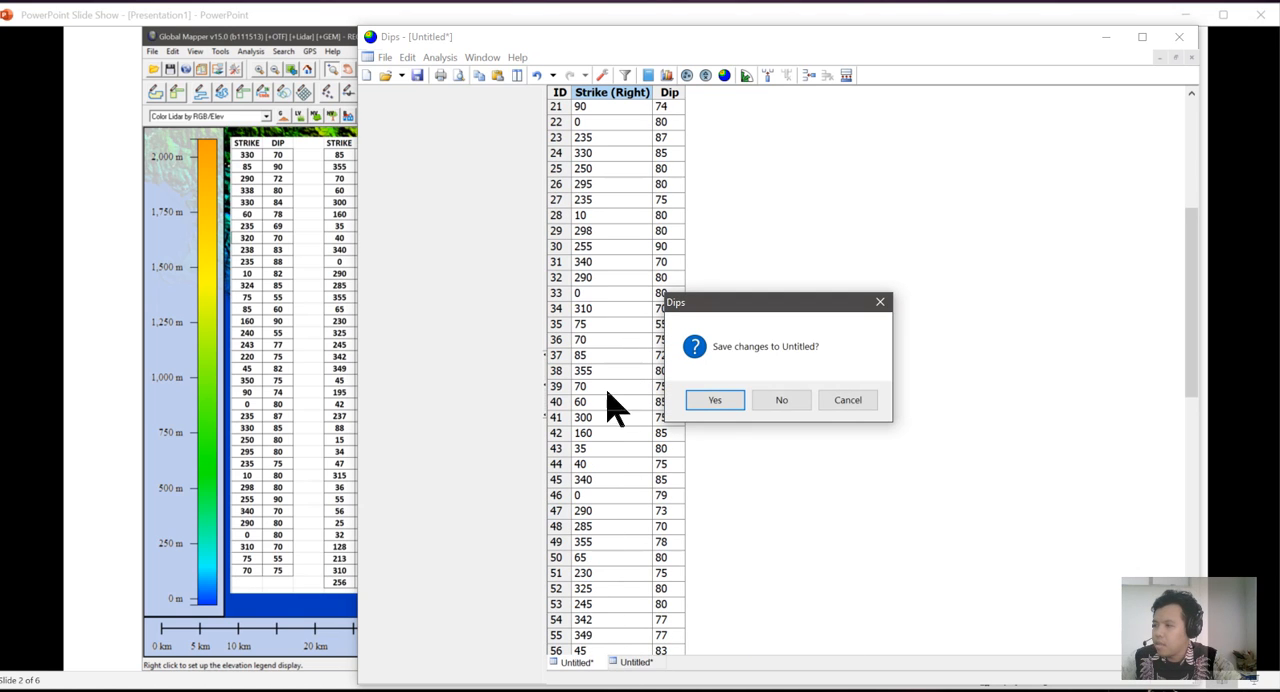
click(758, 401)
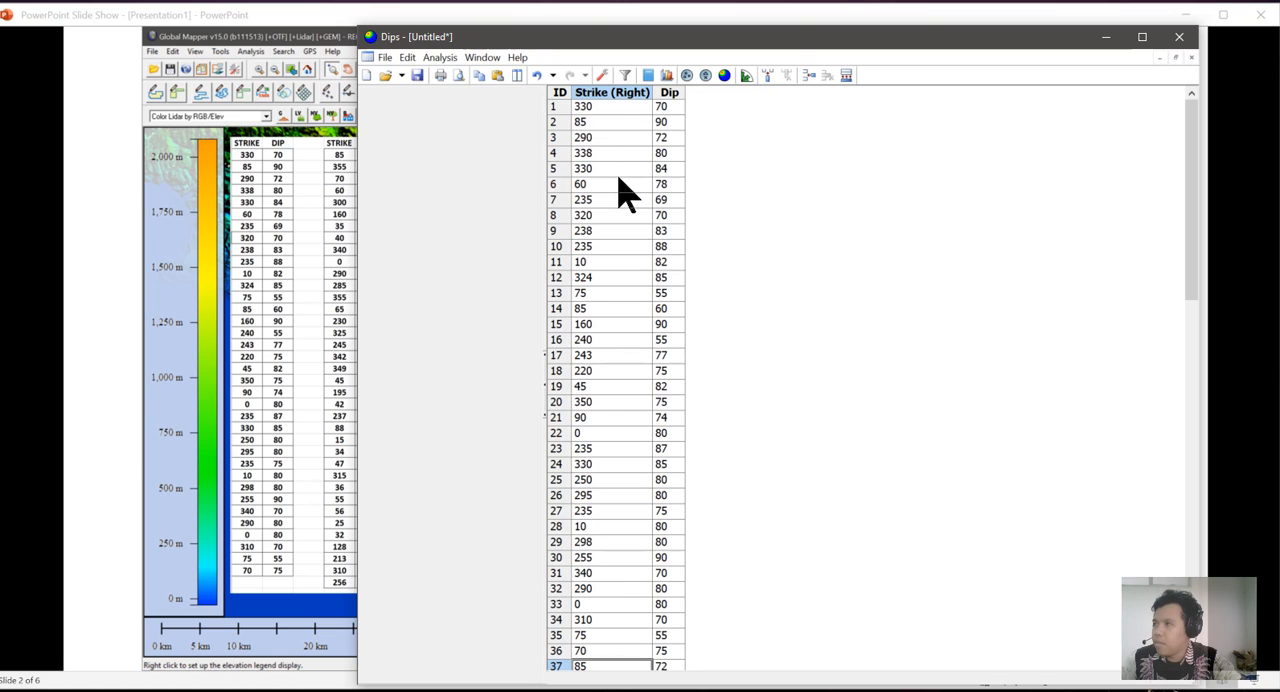
Create a rosette plot and a contour stereonet plot from the strike/dip data.
click(746, 77)
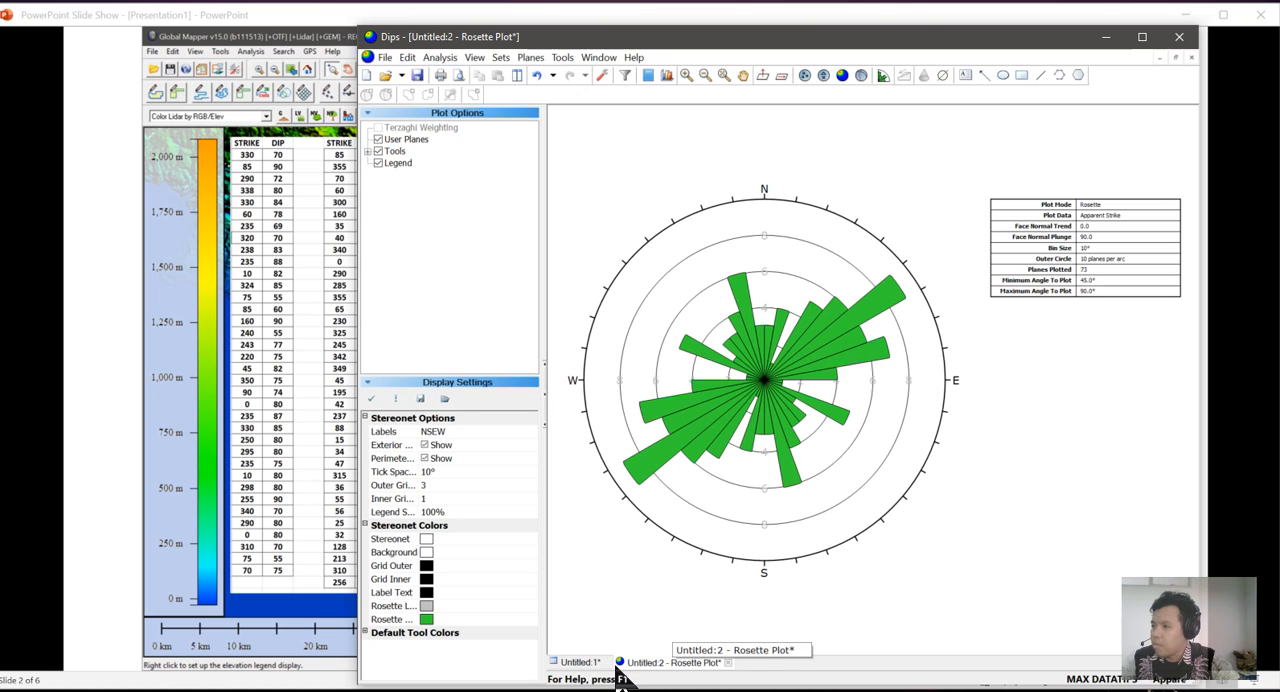
click(581, 664)
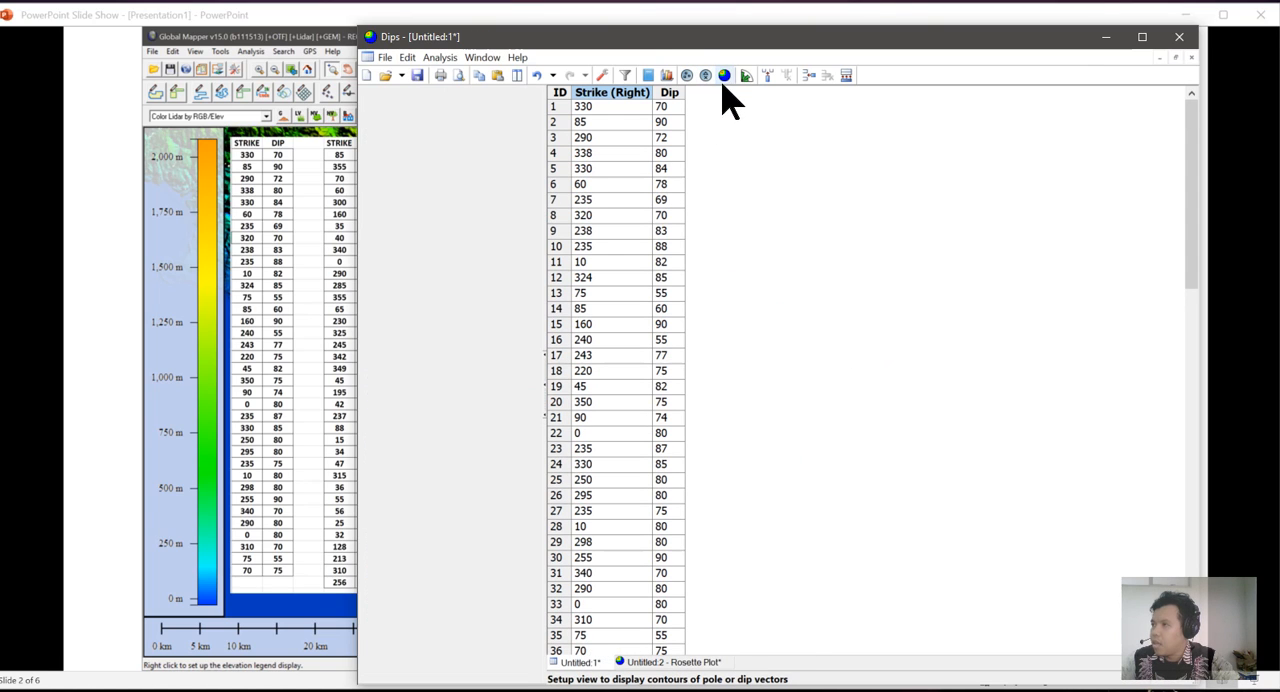
click(725, 77)
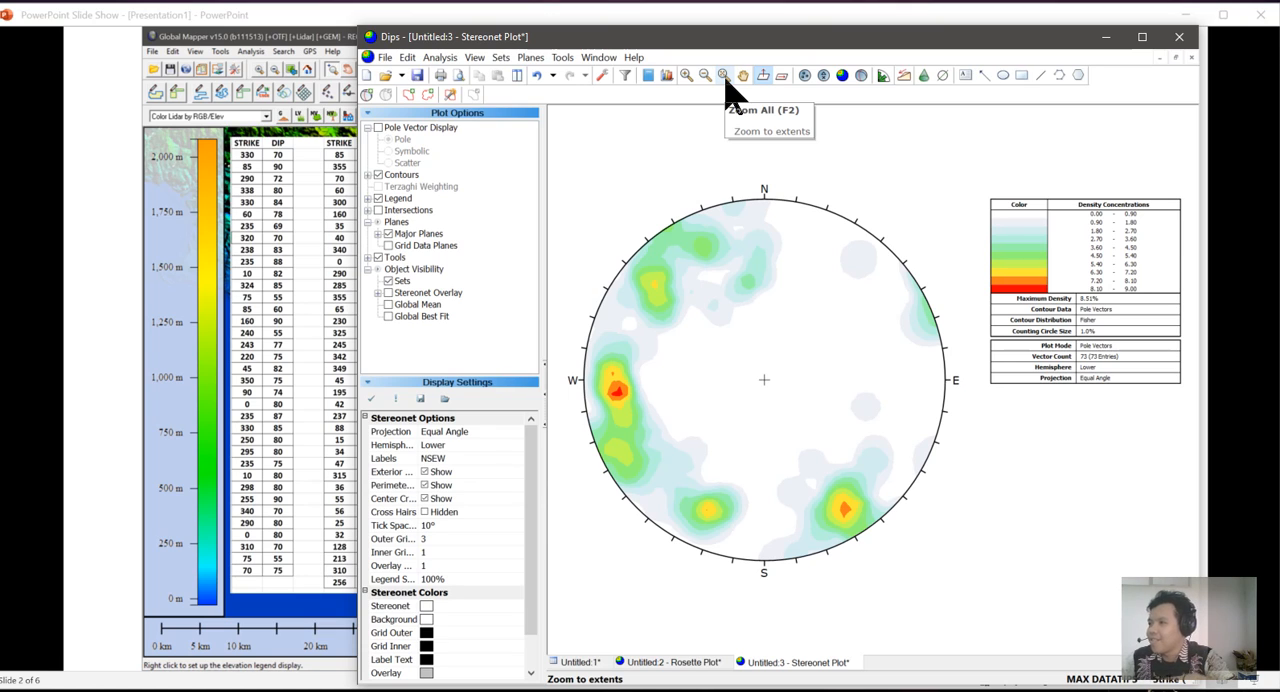
Show the stereonet as pole vectors, then open the symbolic plot options and cancel them.
click(805, 76)
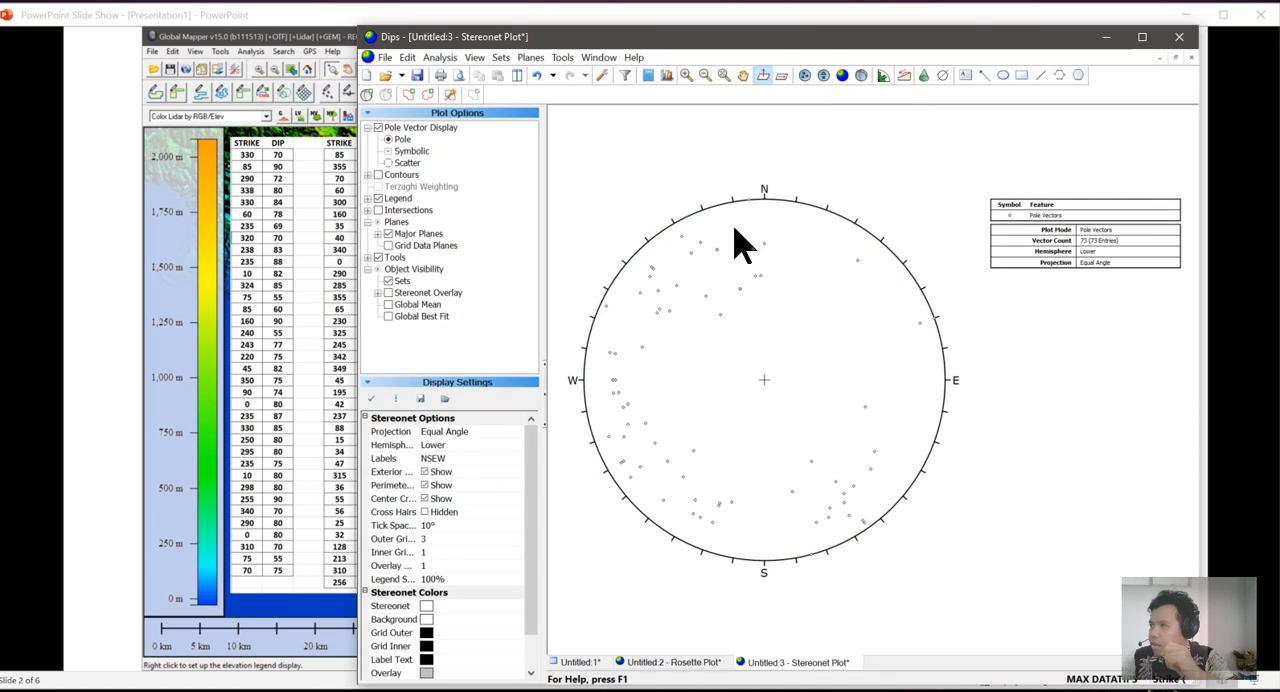
click(826, 78)
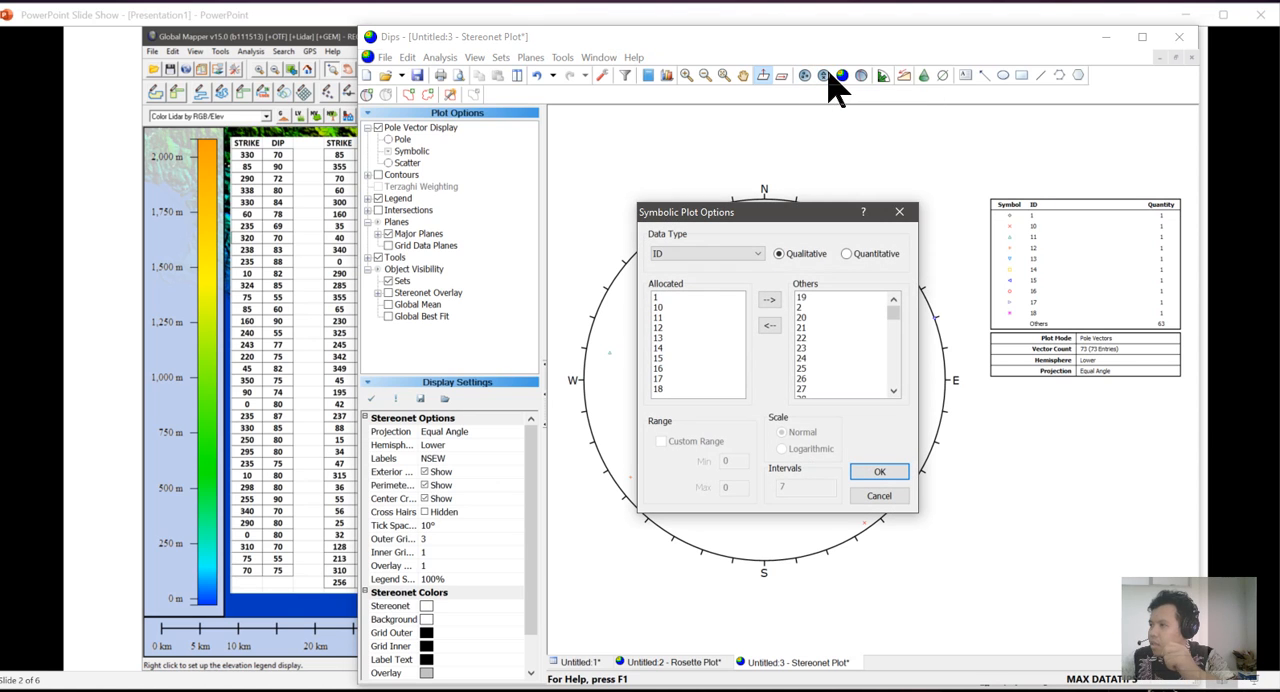
click(899, 215)
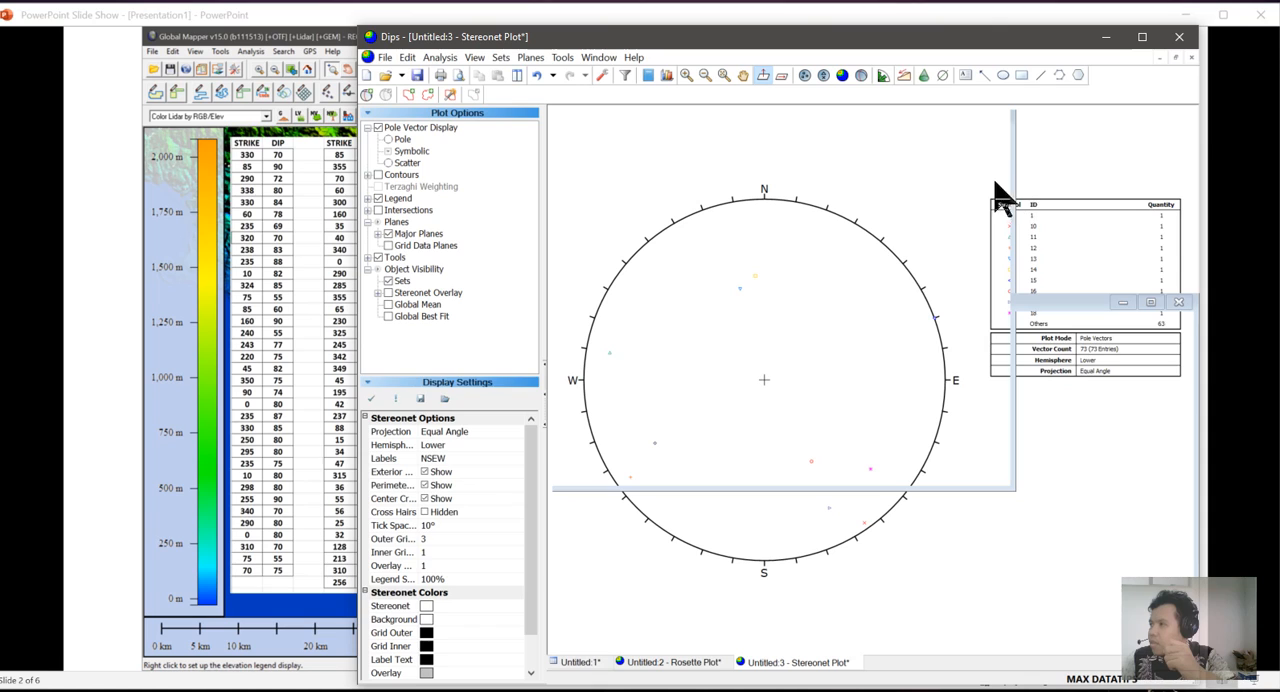
Create another contour stereonet plot from the strike/dip data grid.
click(578, 663)
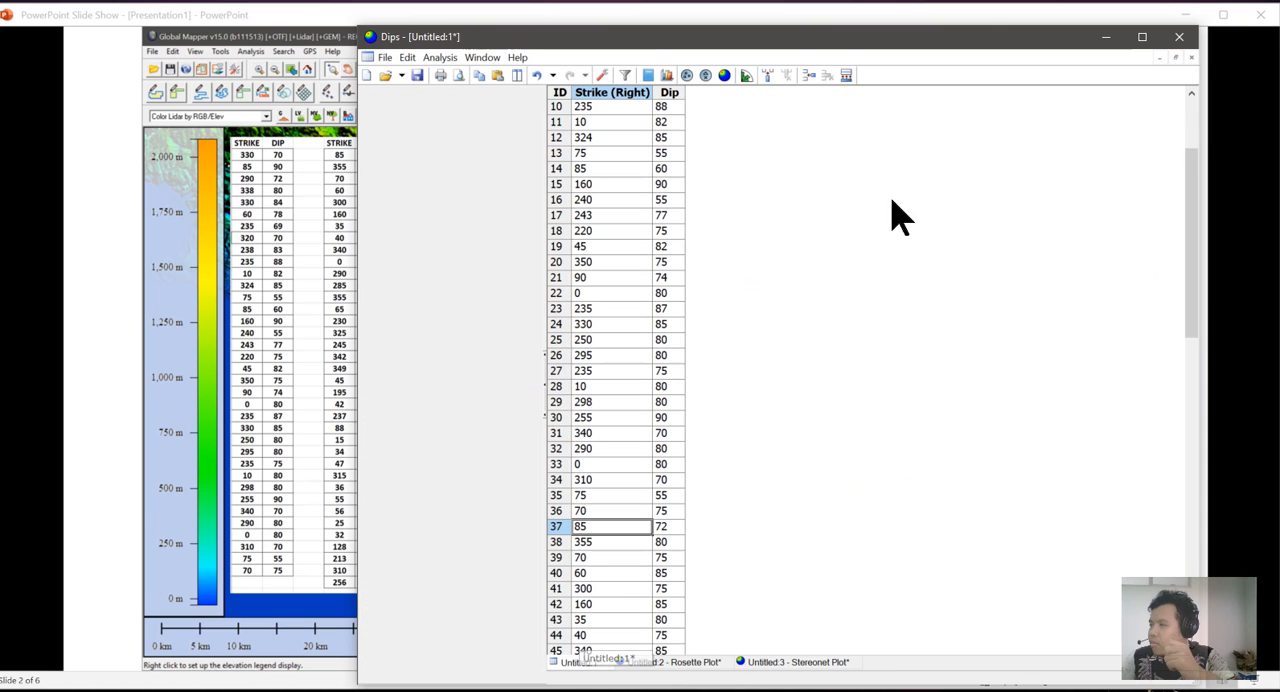
click(725, 77)
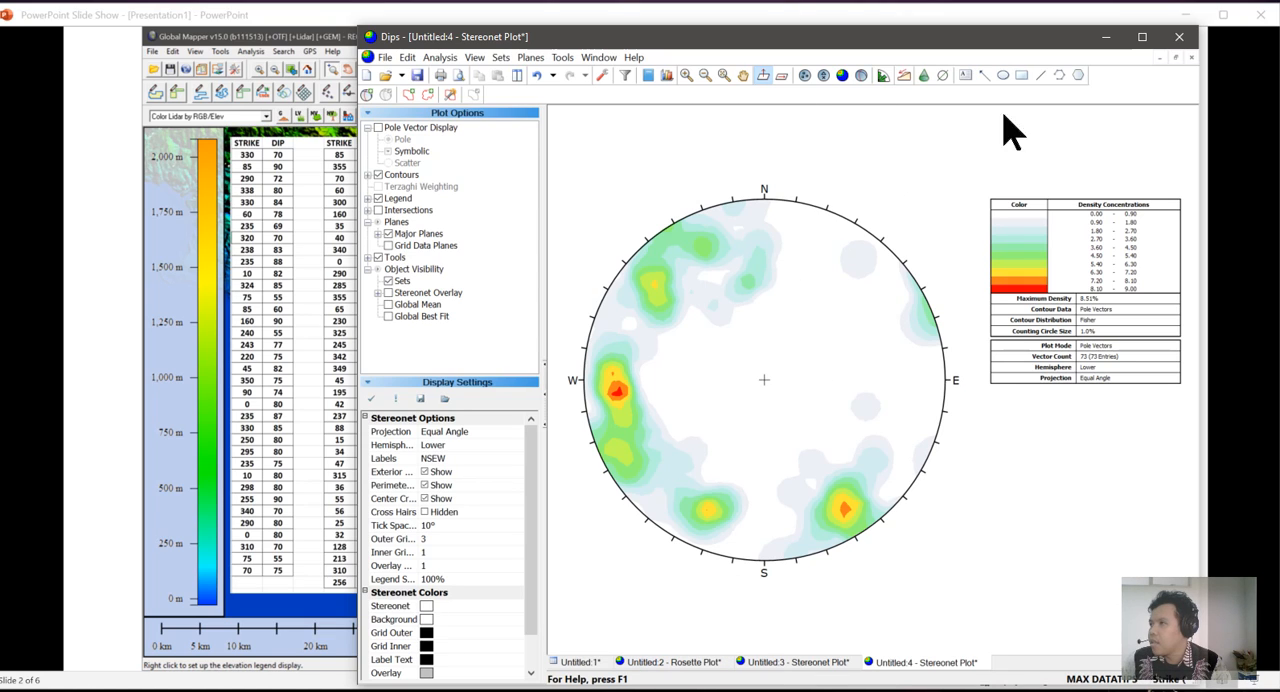
Add a user plane labelled "Nodal Plane 1" at the western density maximum, strike/dip 355/78, with its ID and pole visibility off.
click(368, 94)
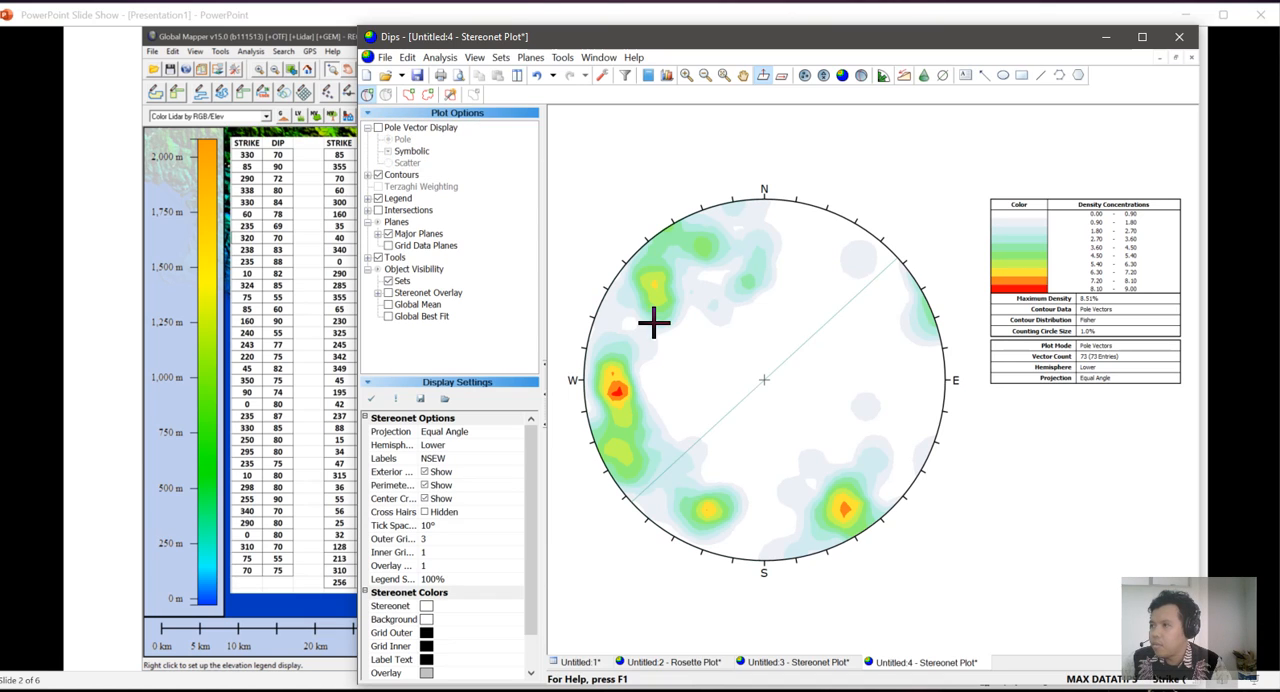
click(618, 392)
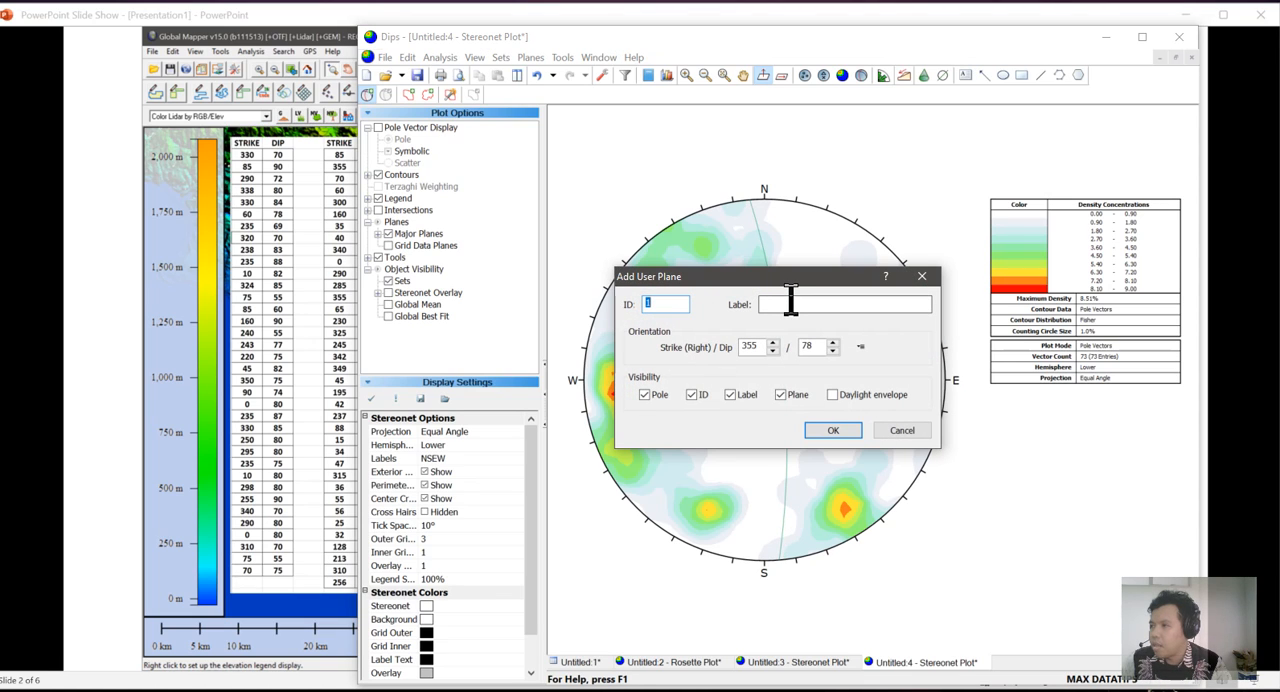
click(791, 302)
text(Nodal PLane 1)
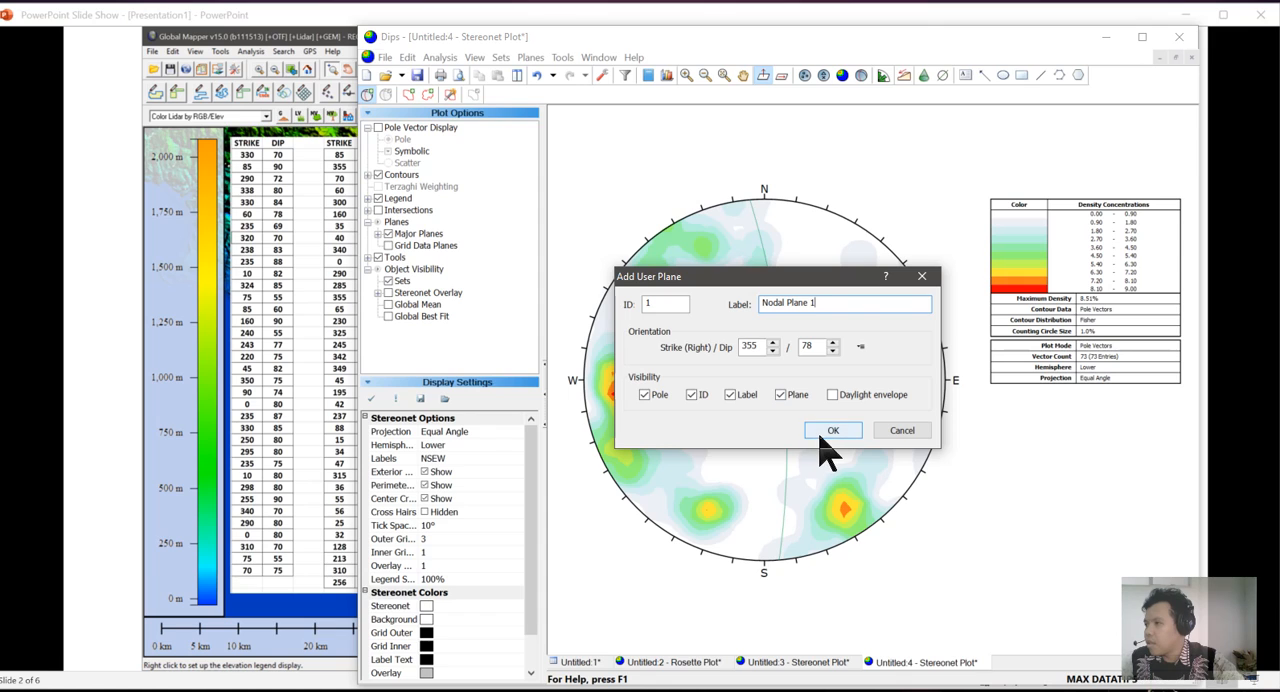
drag(717, 279, 885, 101)
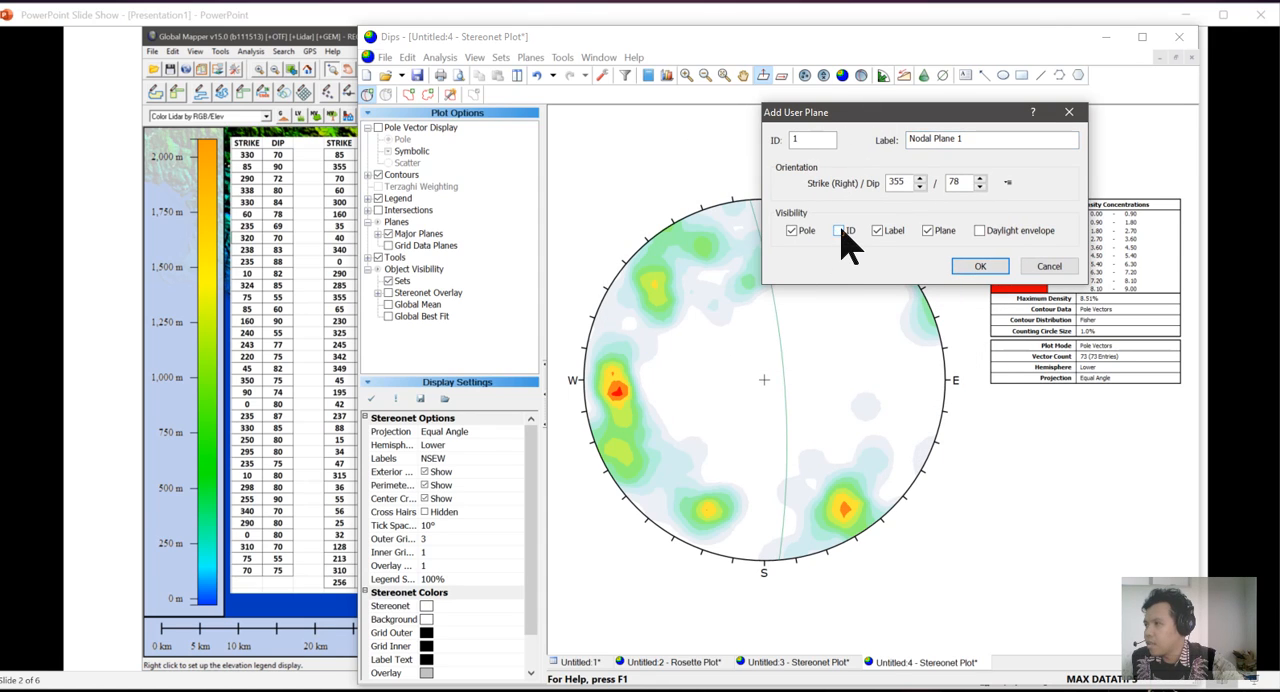
click(791, 231)
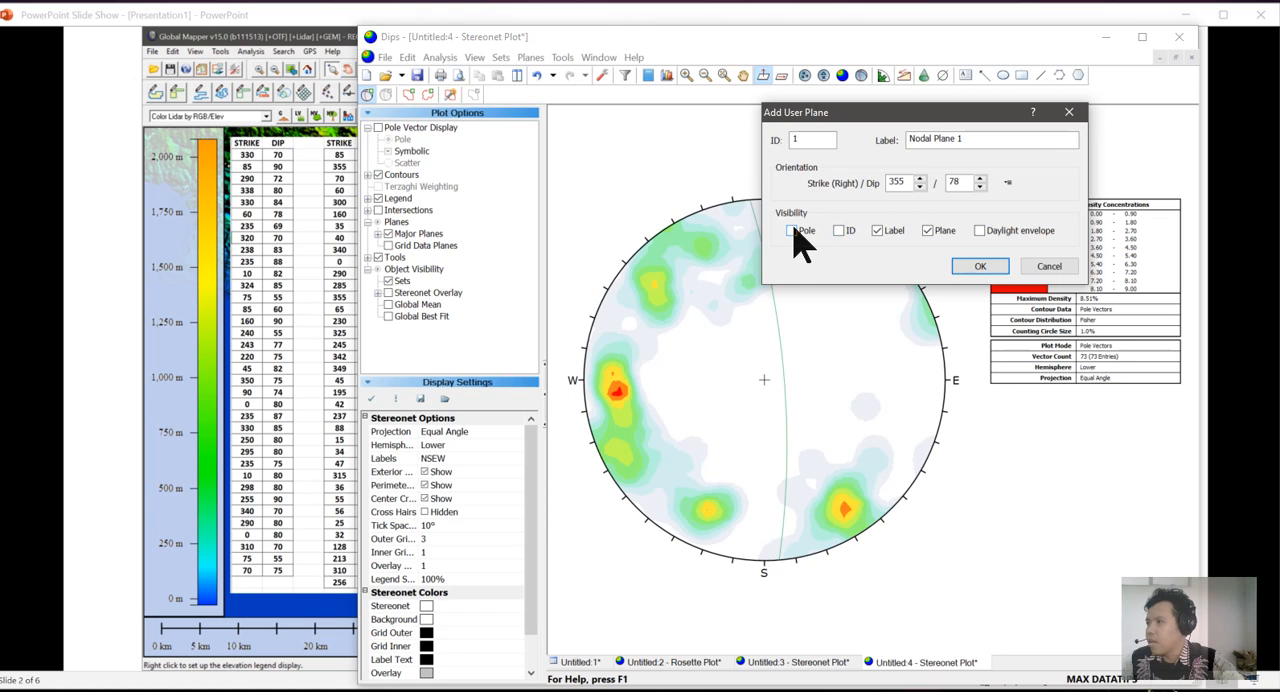
click(973, 268)
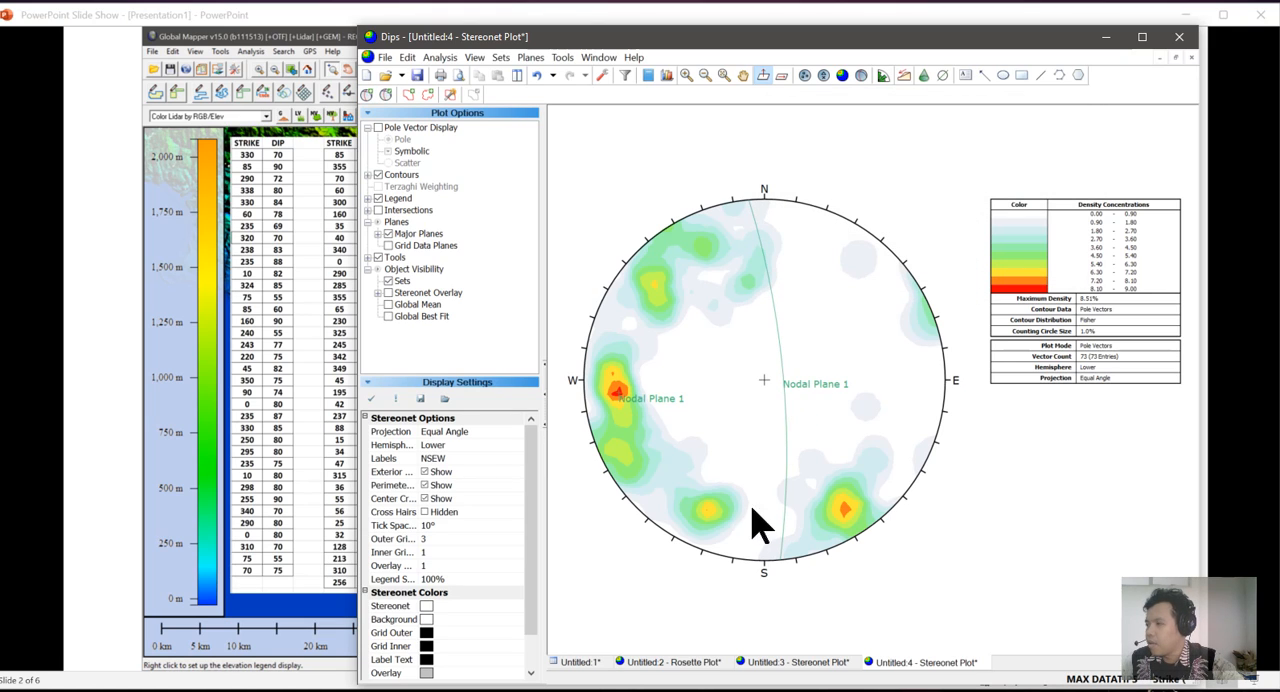
Add a second user plane labelled "Nodal PLane 2" at the southeastern density maximum, with strike/dip 238/79.
click(368, 95)
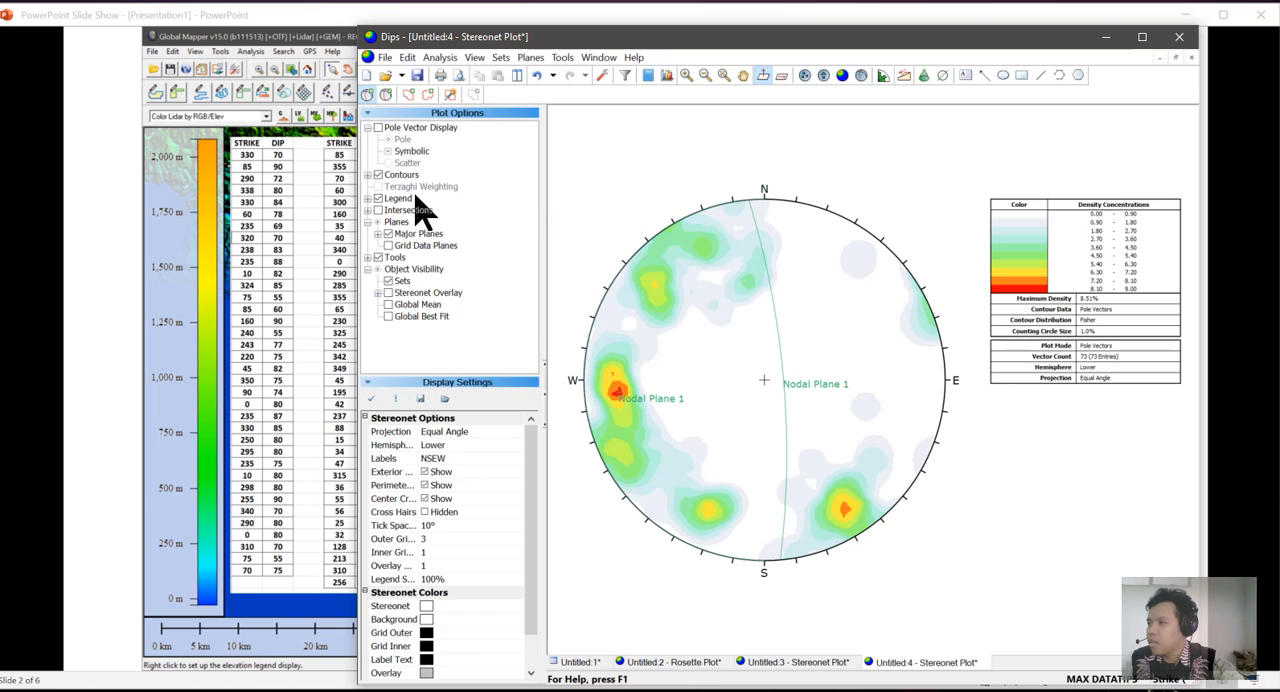
click(843, 508)
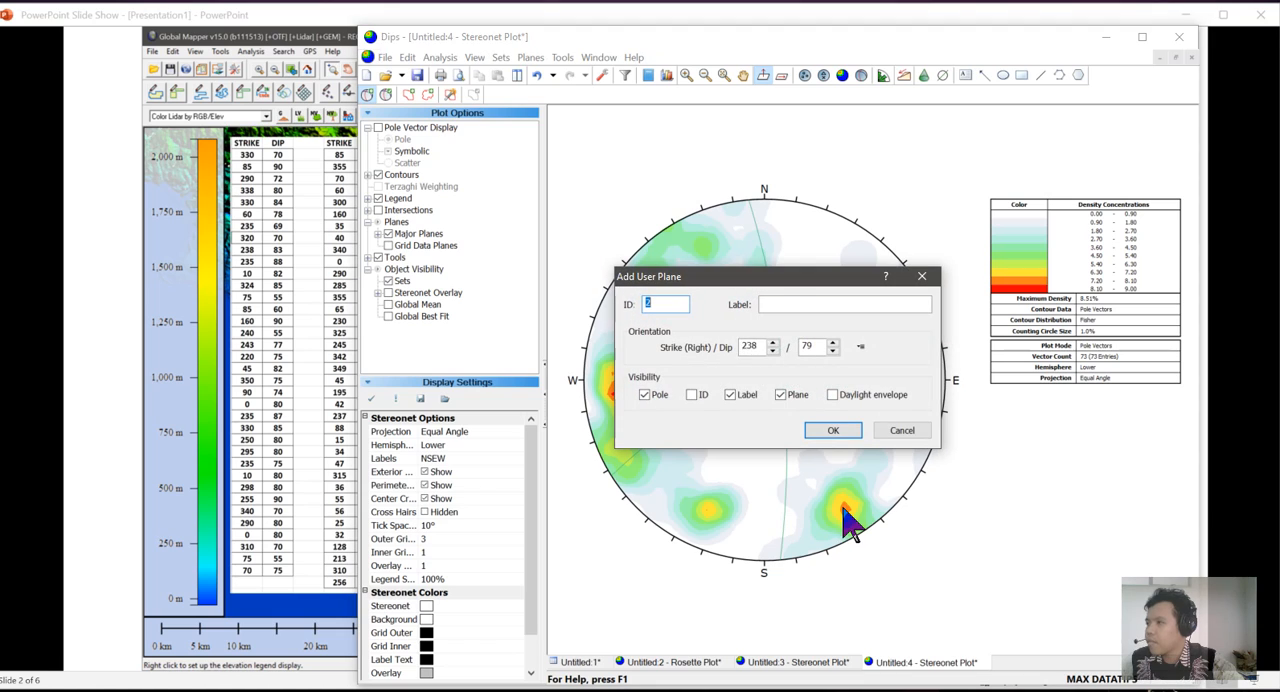
click(791, 305)
text(Nodal PLane 2)
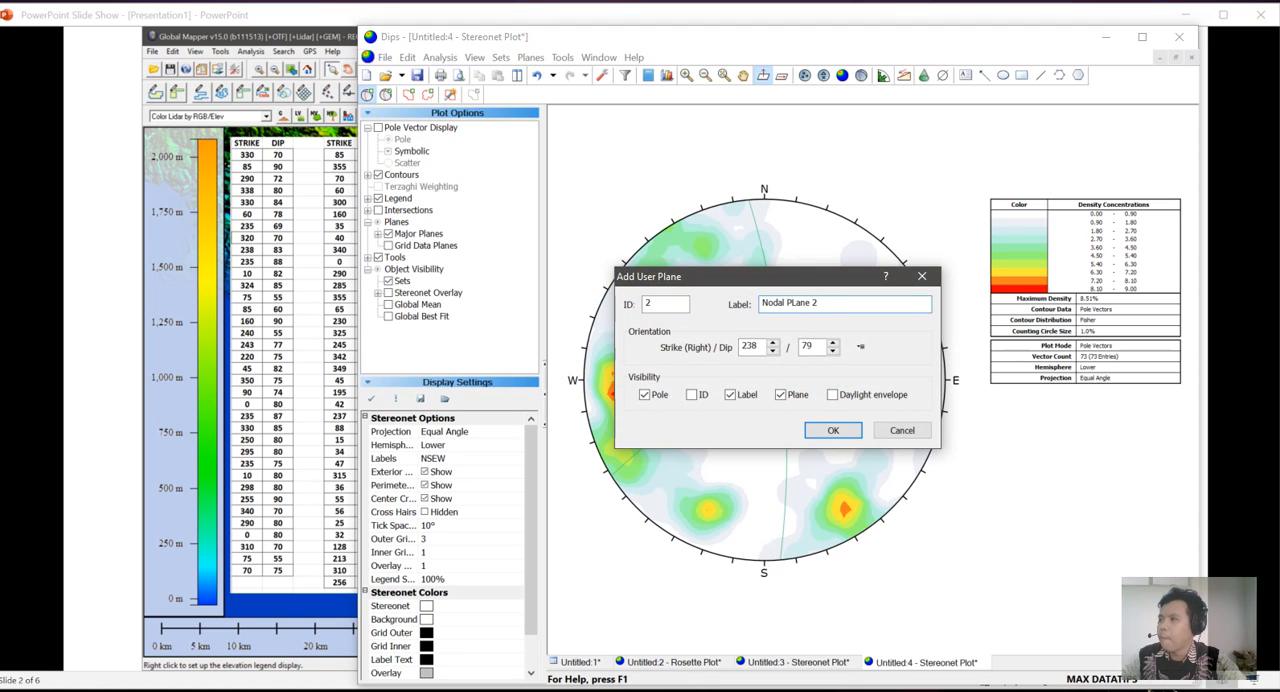
click(826, 432)
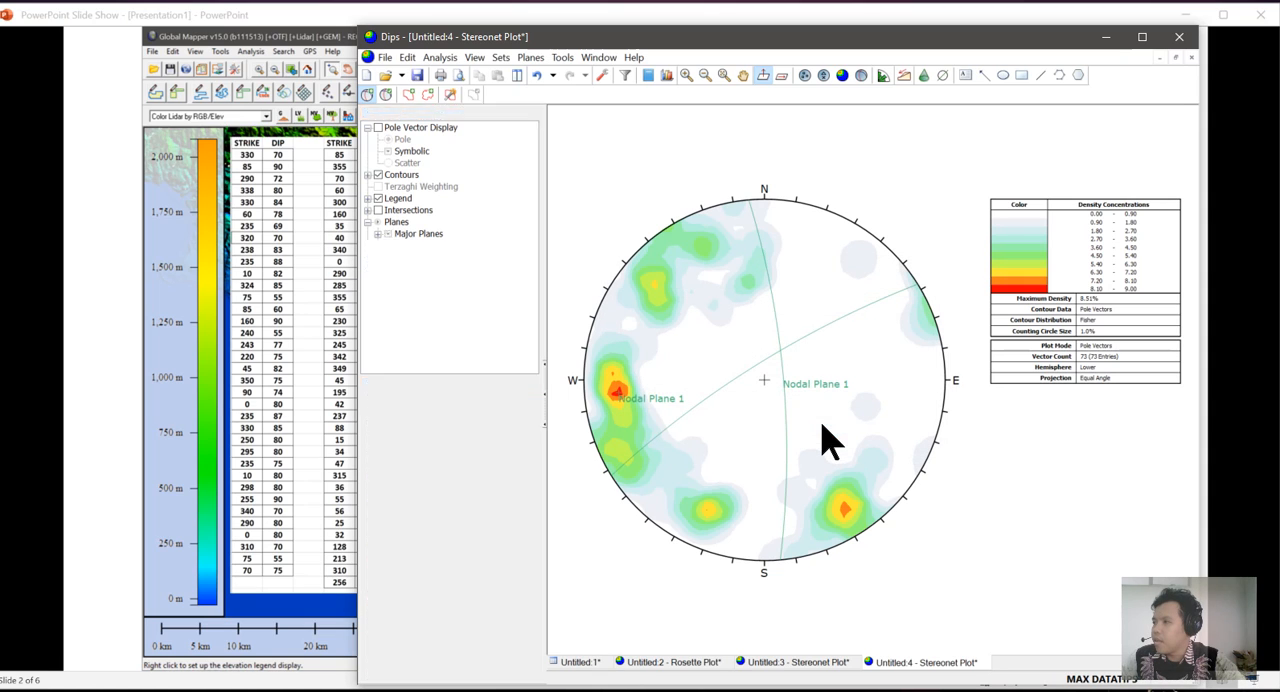
Switch the stereonet to show only the planes without contours, and maximize the Dips window.
click(863, 77)
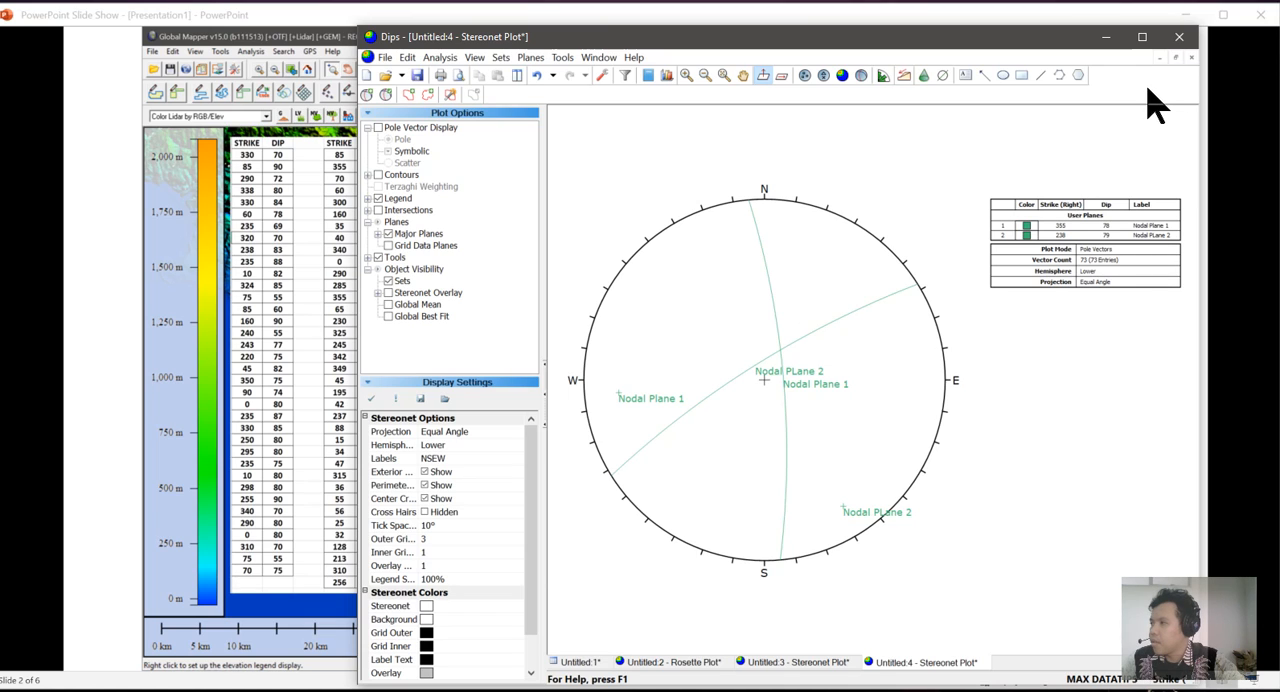
click(1142, 37)
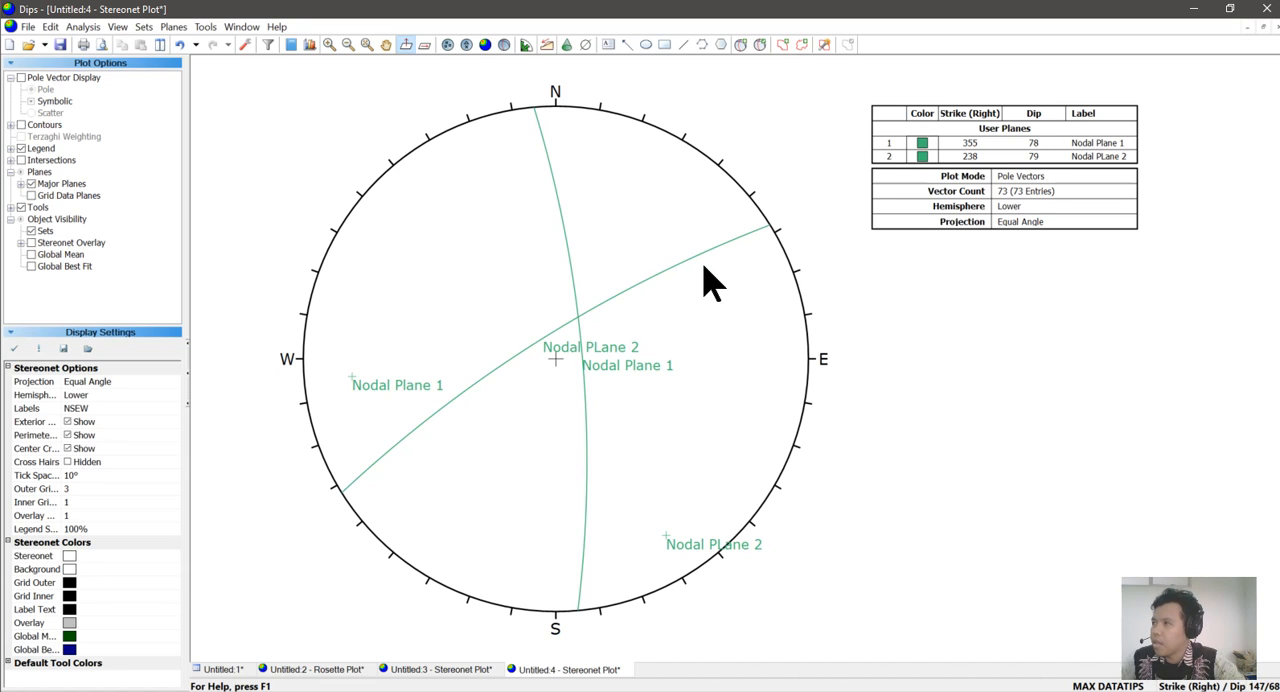
Change the display color of the Nodal Plane 2 user plane to red.
click(760, 47)
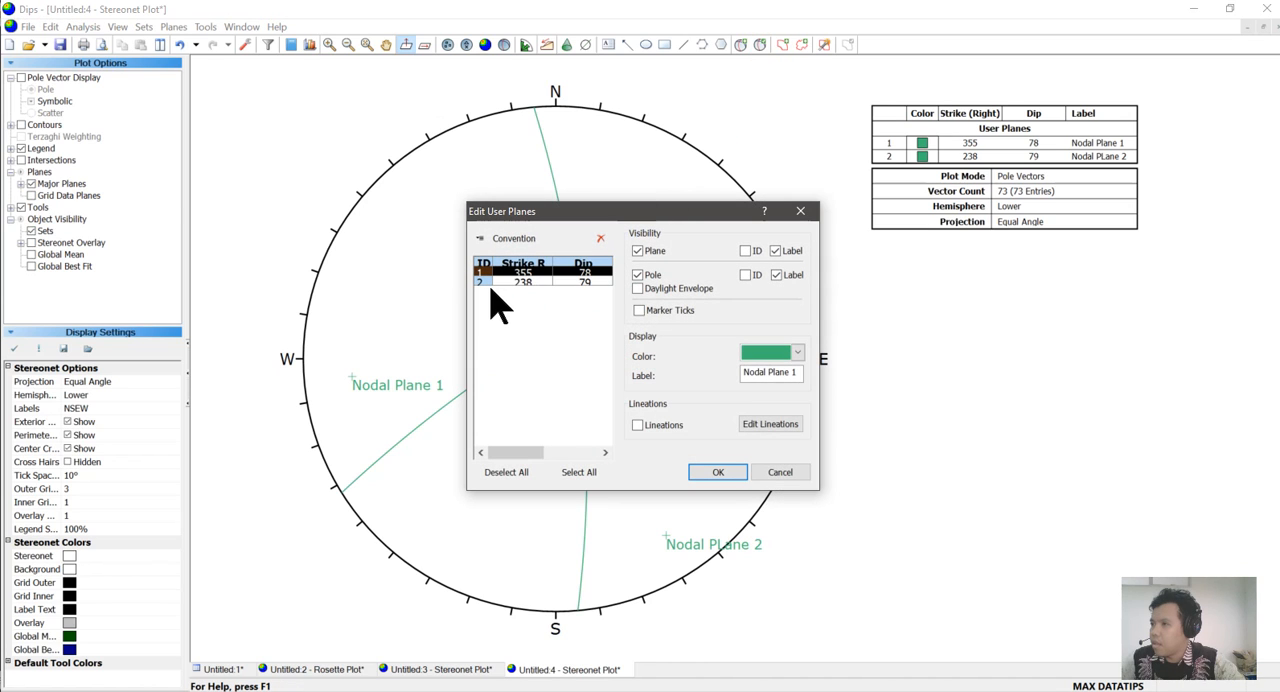
click(485, 284)
click(772, 356)
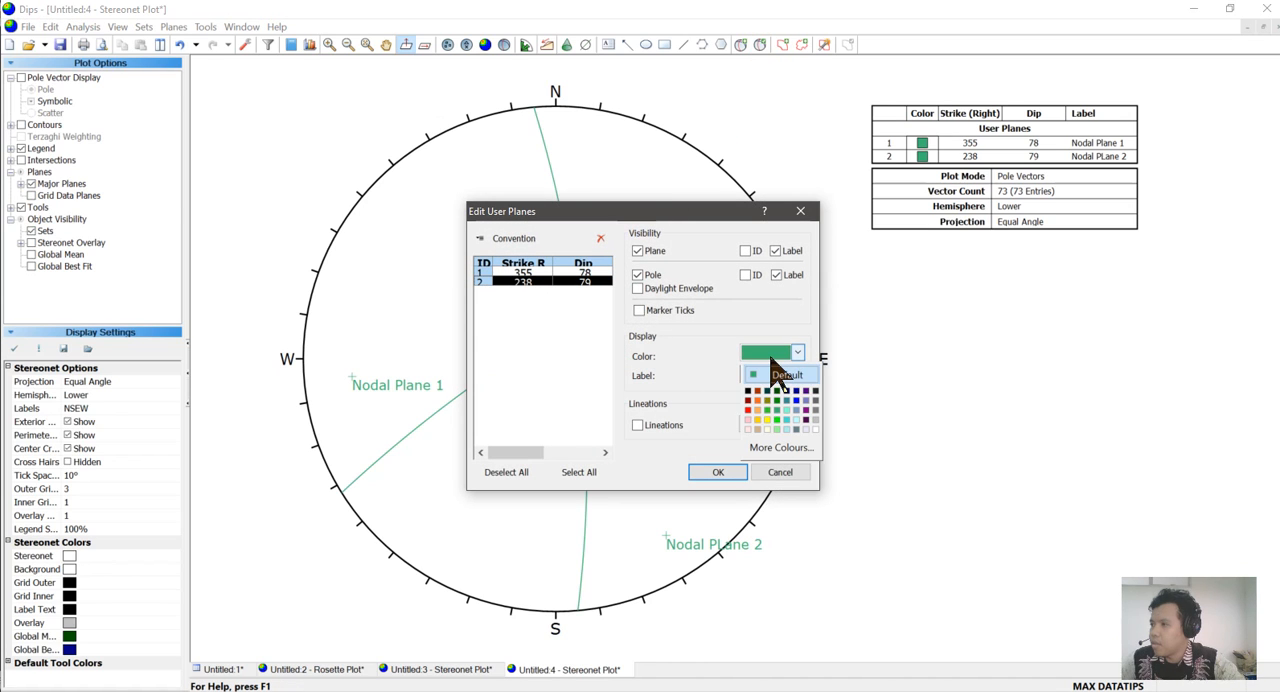
click(748, 409)
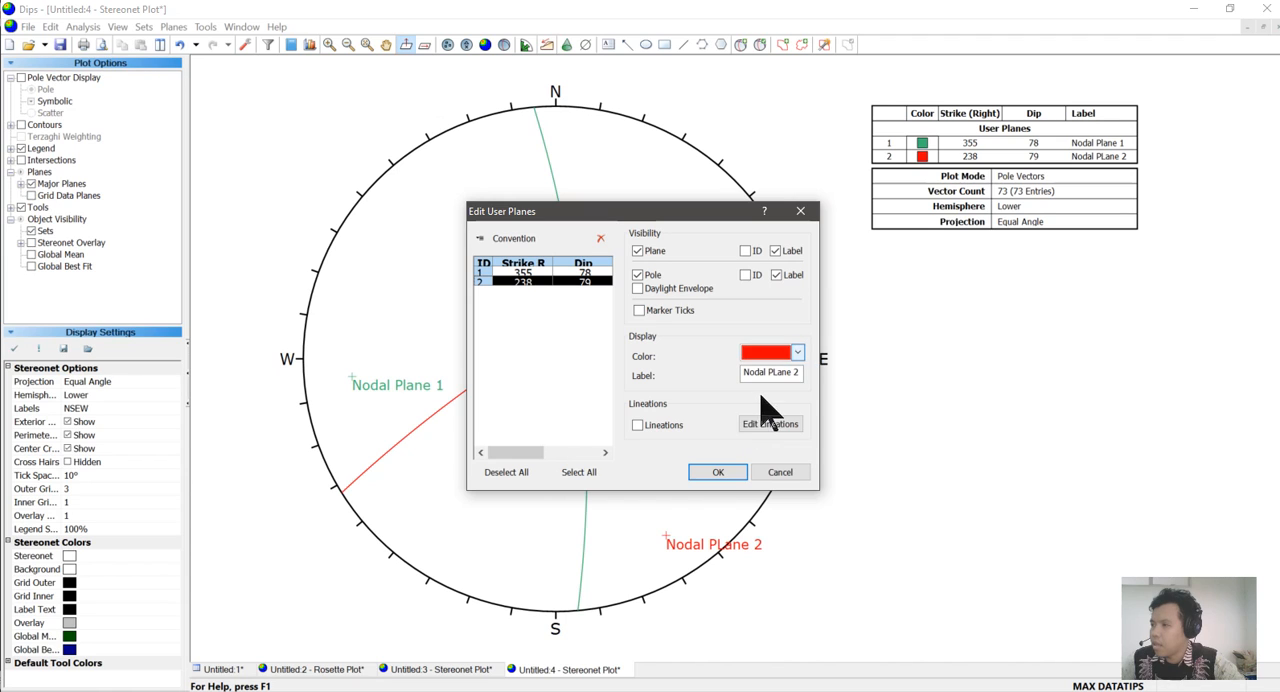
click(710, 476)
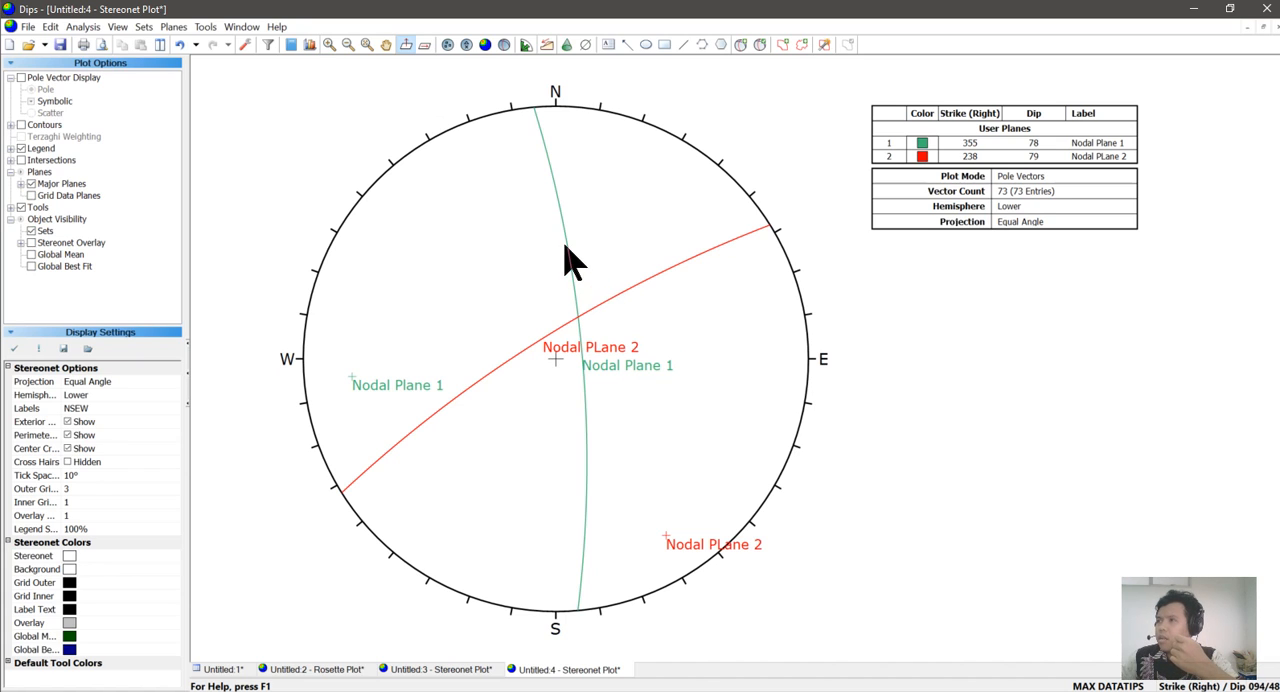
Place a bordered text annotation reading "S2" just above the intersection of the two nodal planes.
mouse_move(577, 322)
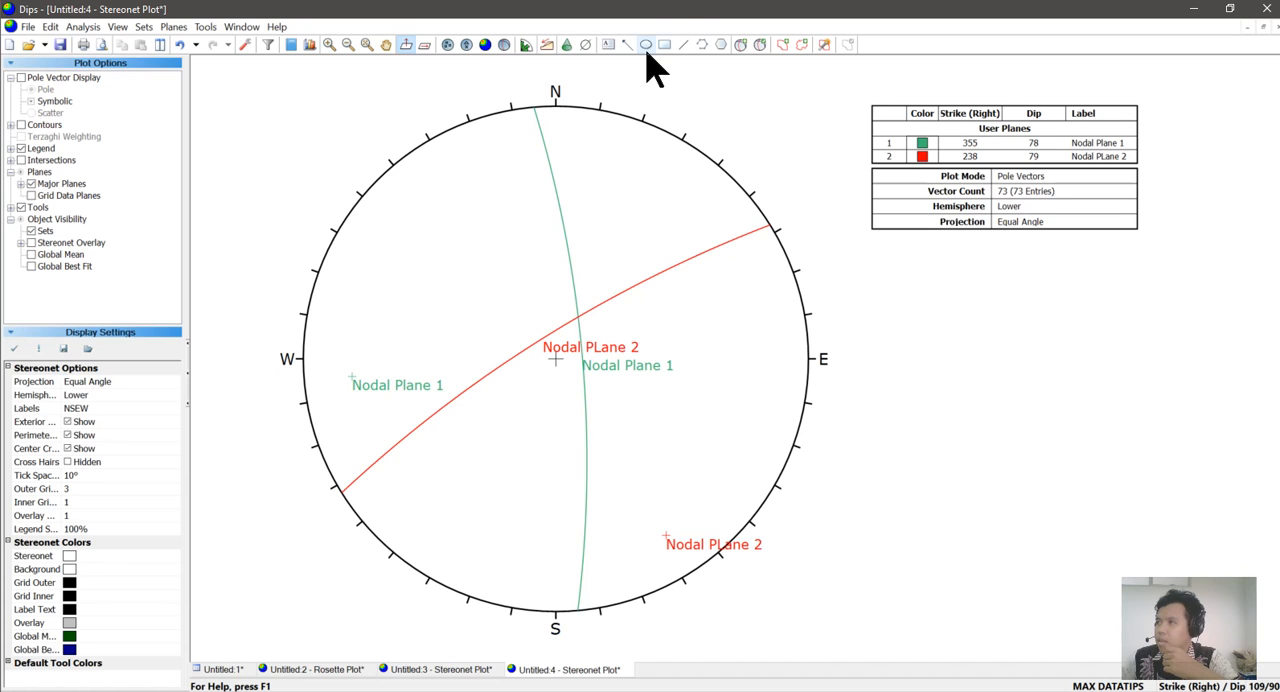
click(608, 44)
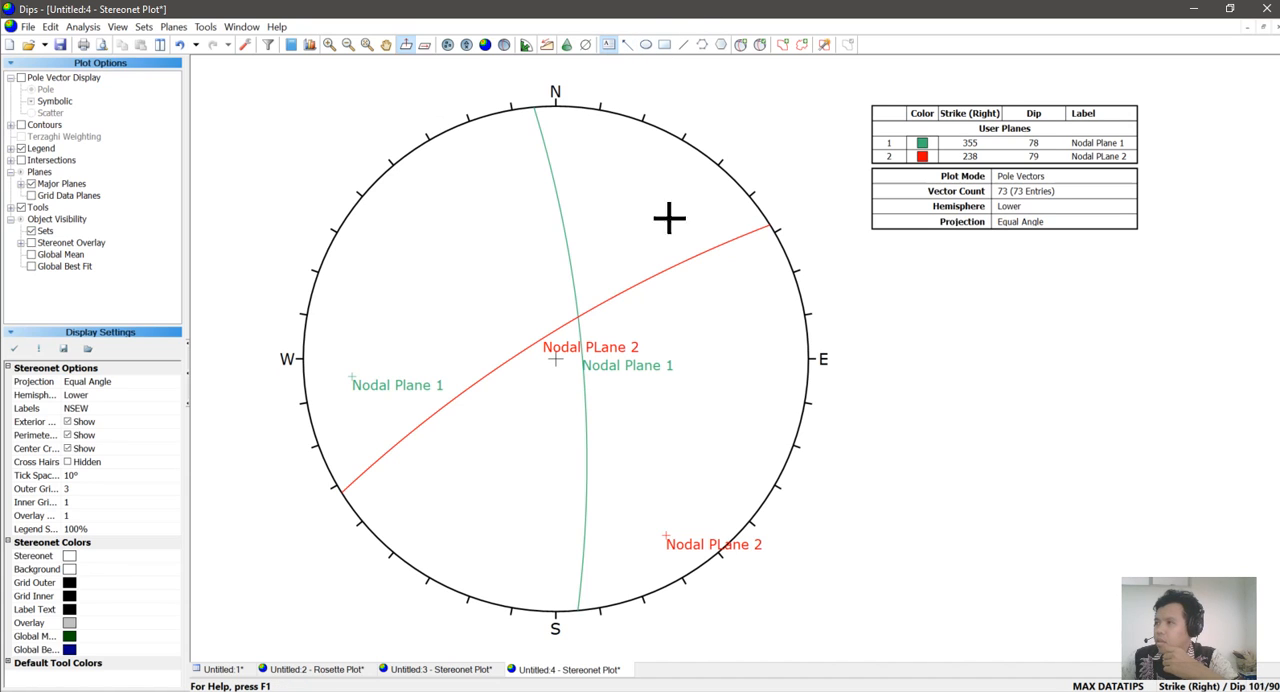
click(577, 318)
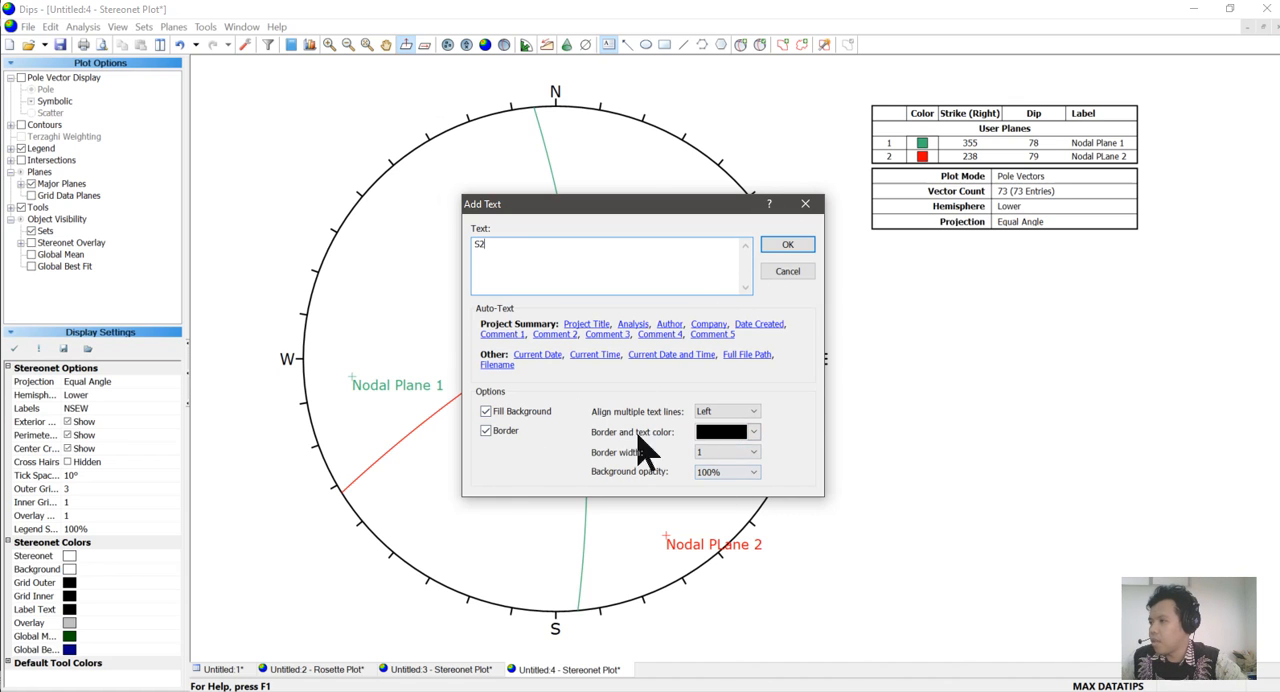
click(789, 247)
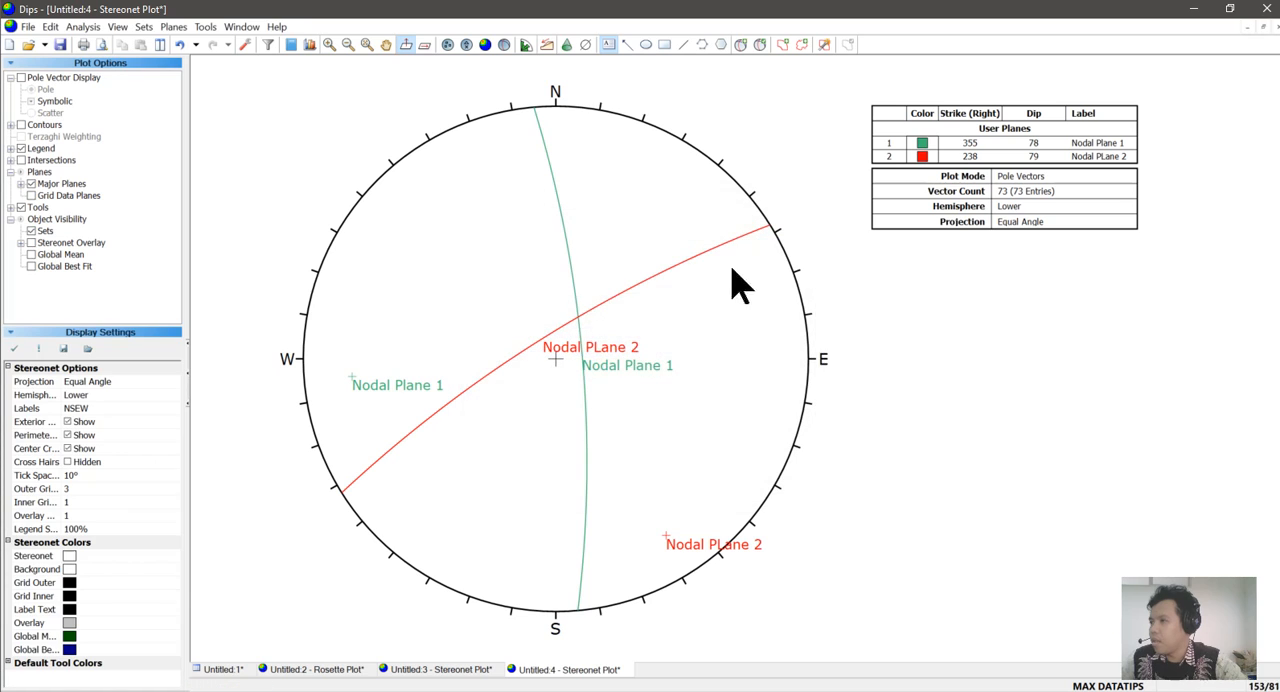
click(588, 326)
mouse_move(587, 326)
mouse_down()
mouse_move(591, 284)
mouse_move(566, 295)
mouse_move(577, 314)
mouse_up()
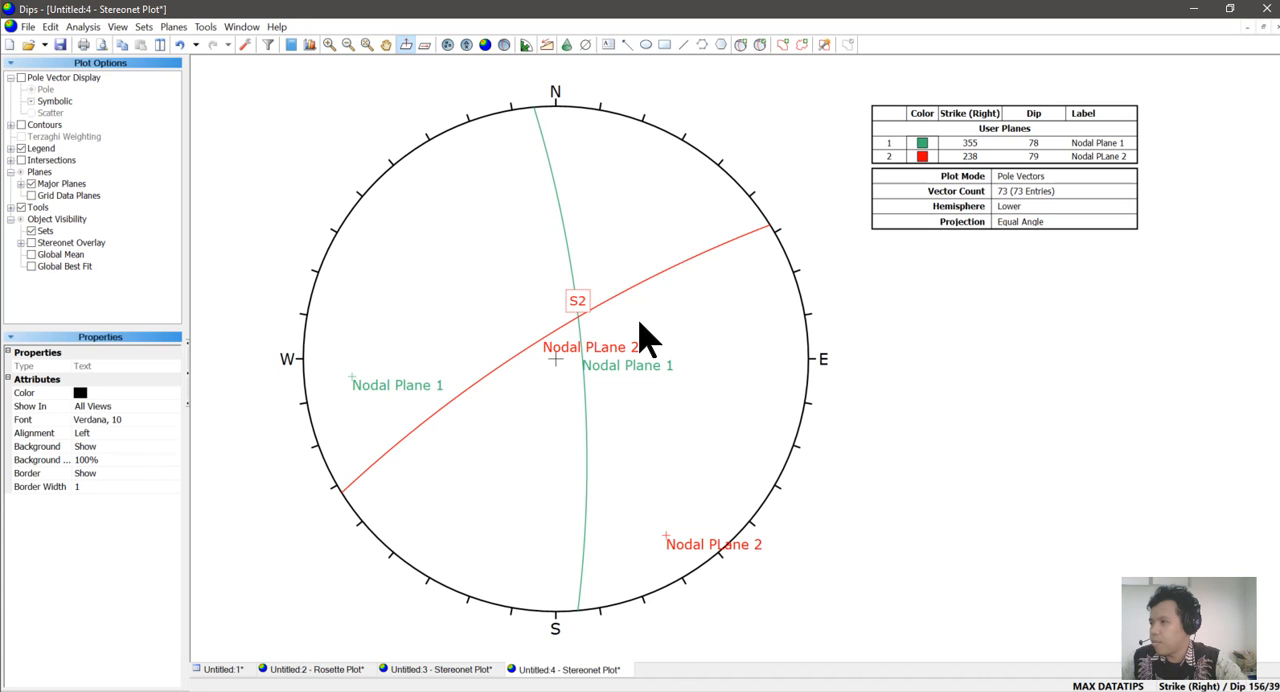
click(790, 350)
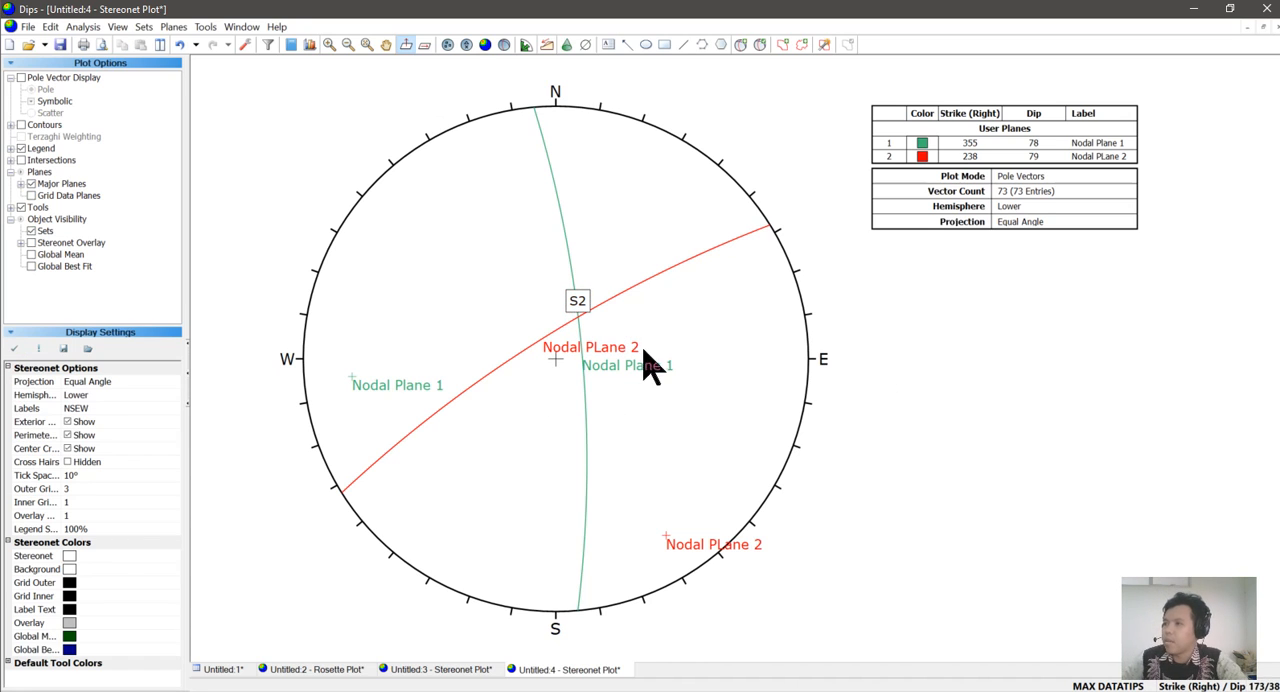
Add a user plane labelled "S2" with its pole at the nodal planes' intersection, strike/dip 117/21, and its plane visibility off.
mouse_move(584, 330)
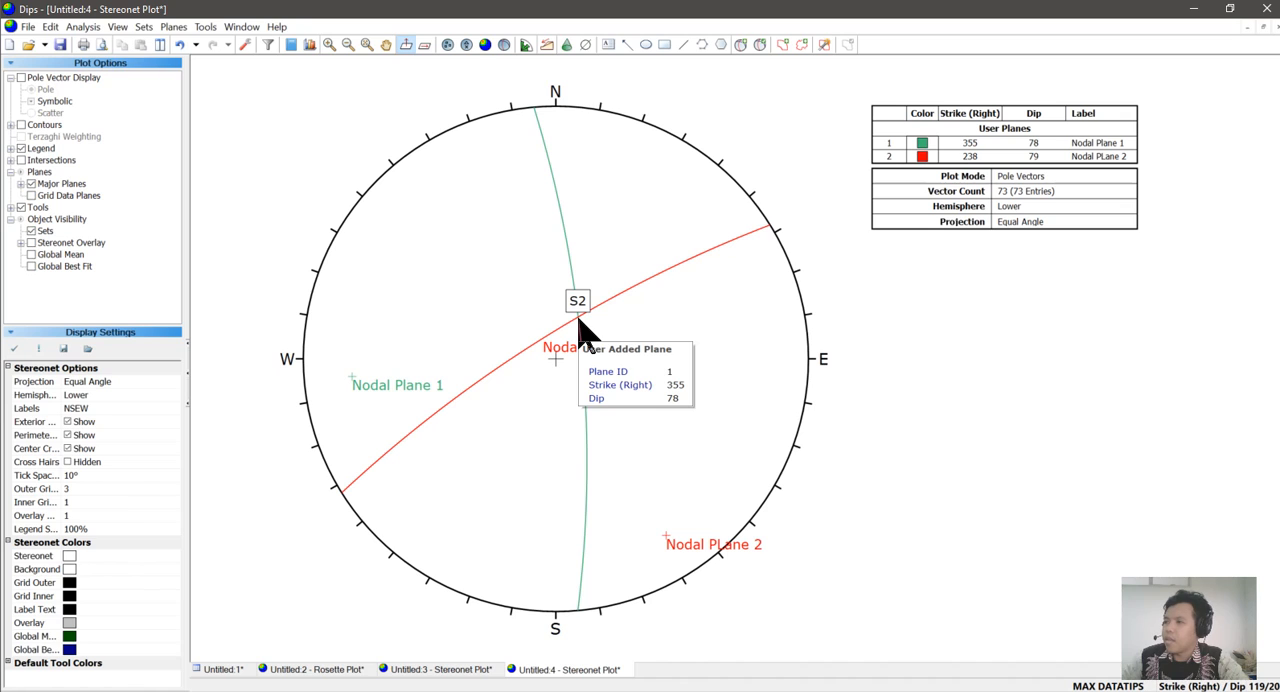
click(740, 46)
click(576, 316)
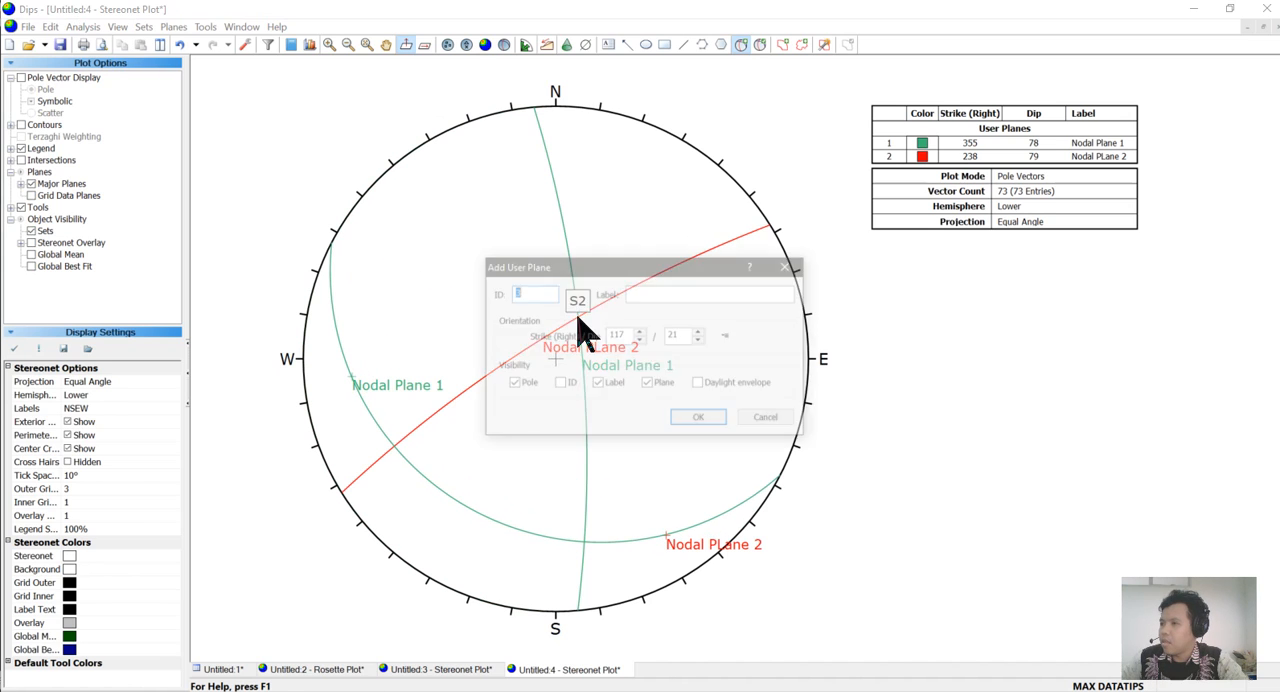
click(654, 292)
text(SIGM)
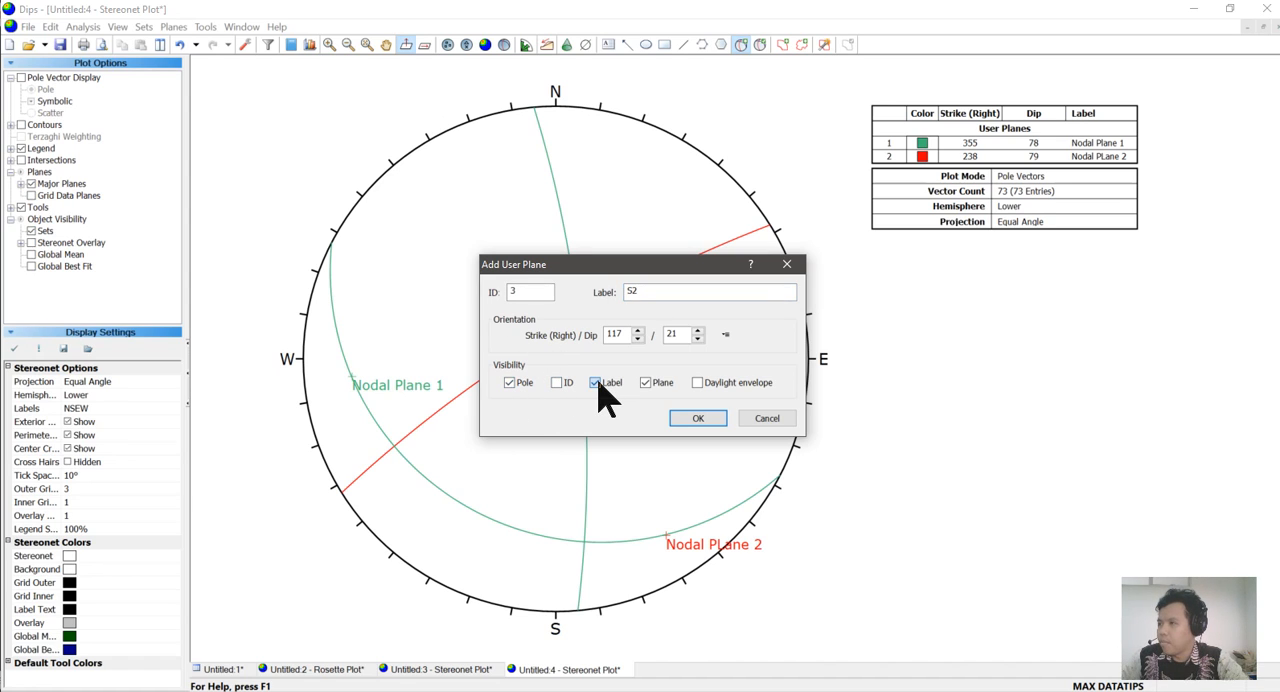
click(650, 386)
click(690, 418)
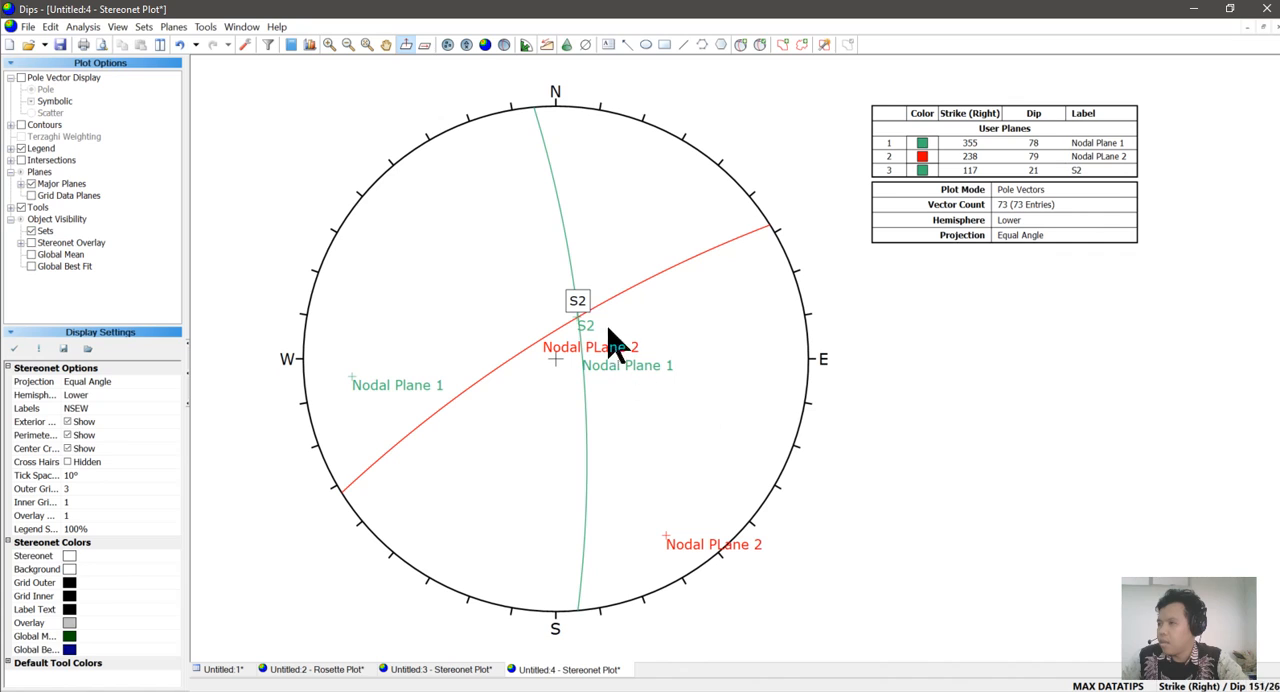
Move the boxed S2 text annotation outside the stereonet and delete it.
click(576, 296)
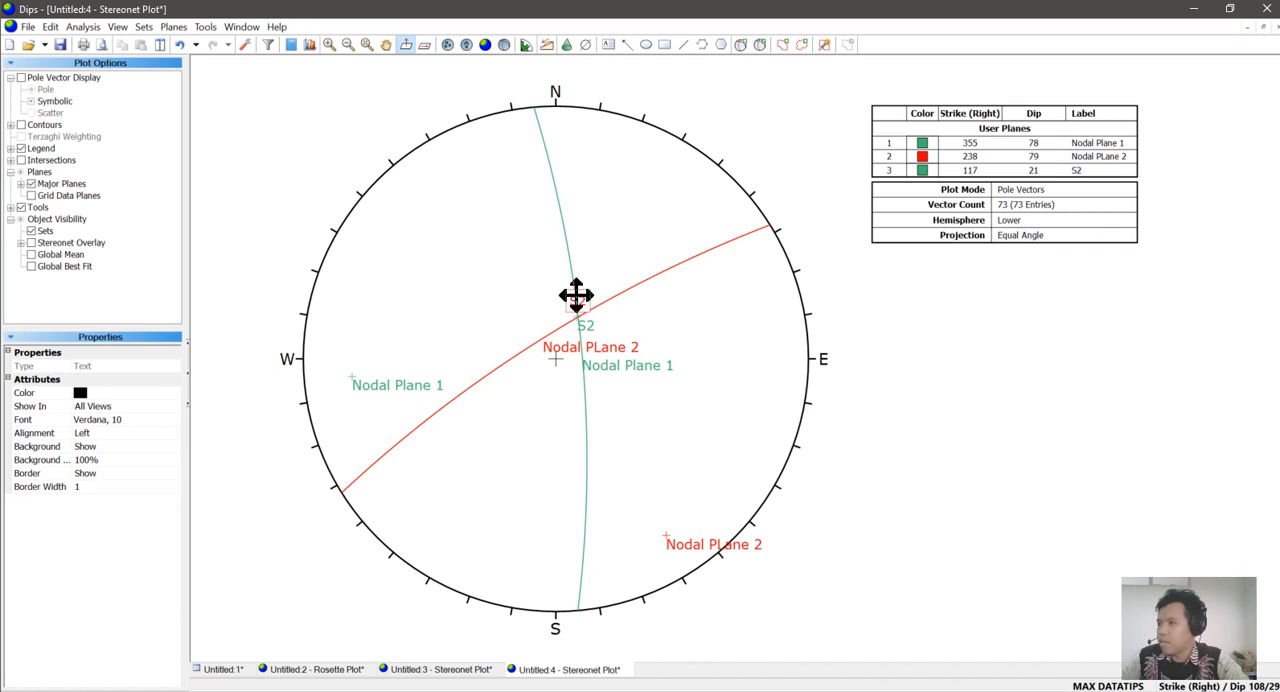
drag(578, 297, 828, 277)
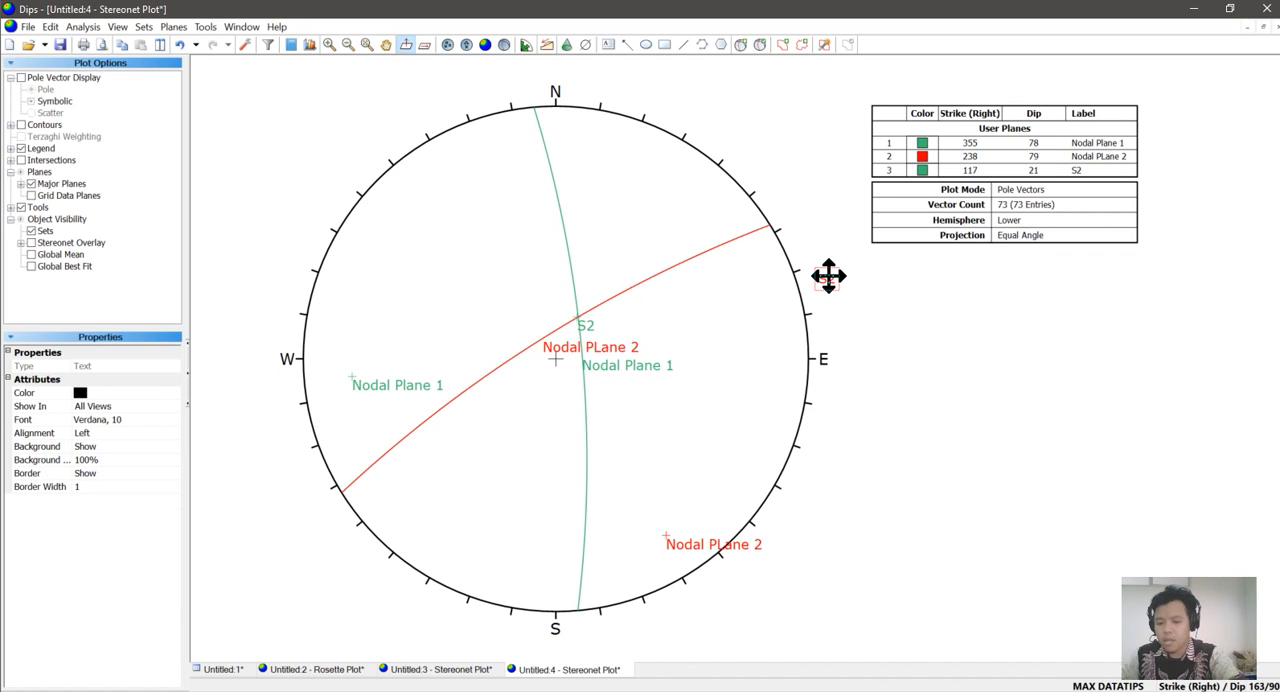
click(834, 287)
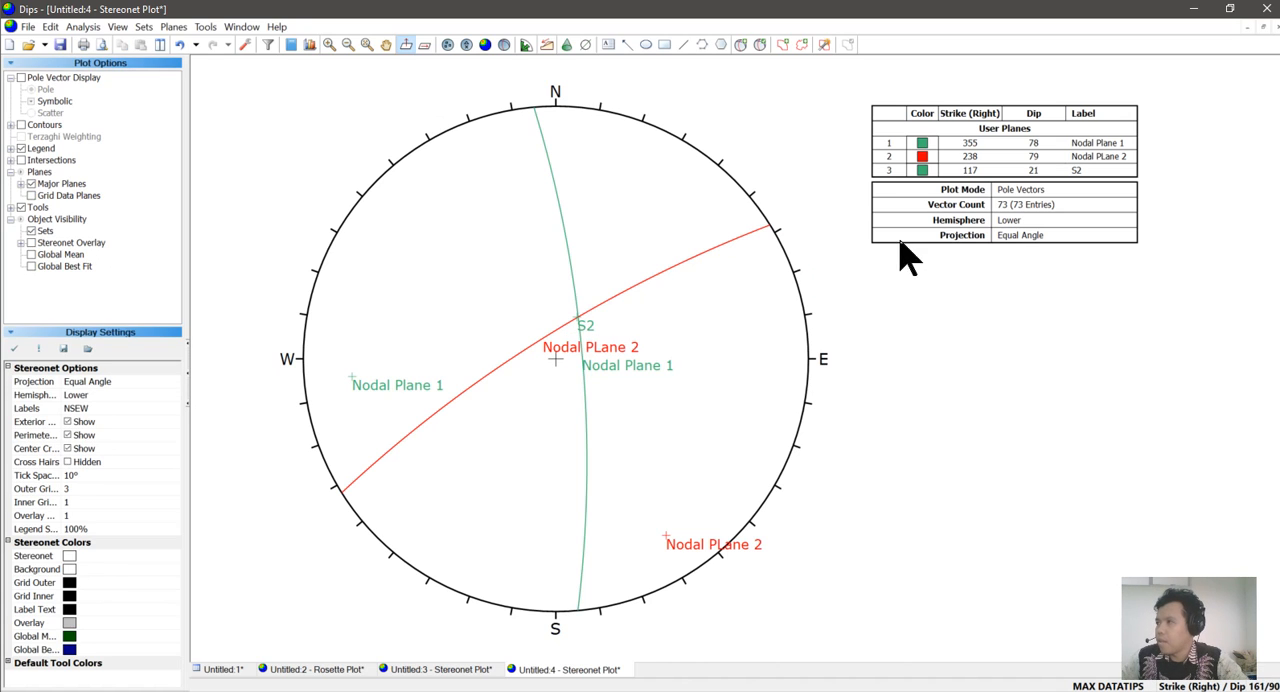
Change the display color of the S2 user plane to black.
click(761, 45)
click(490, 291)
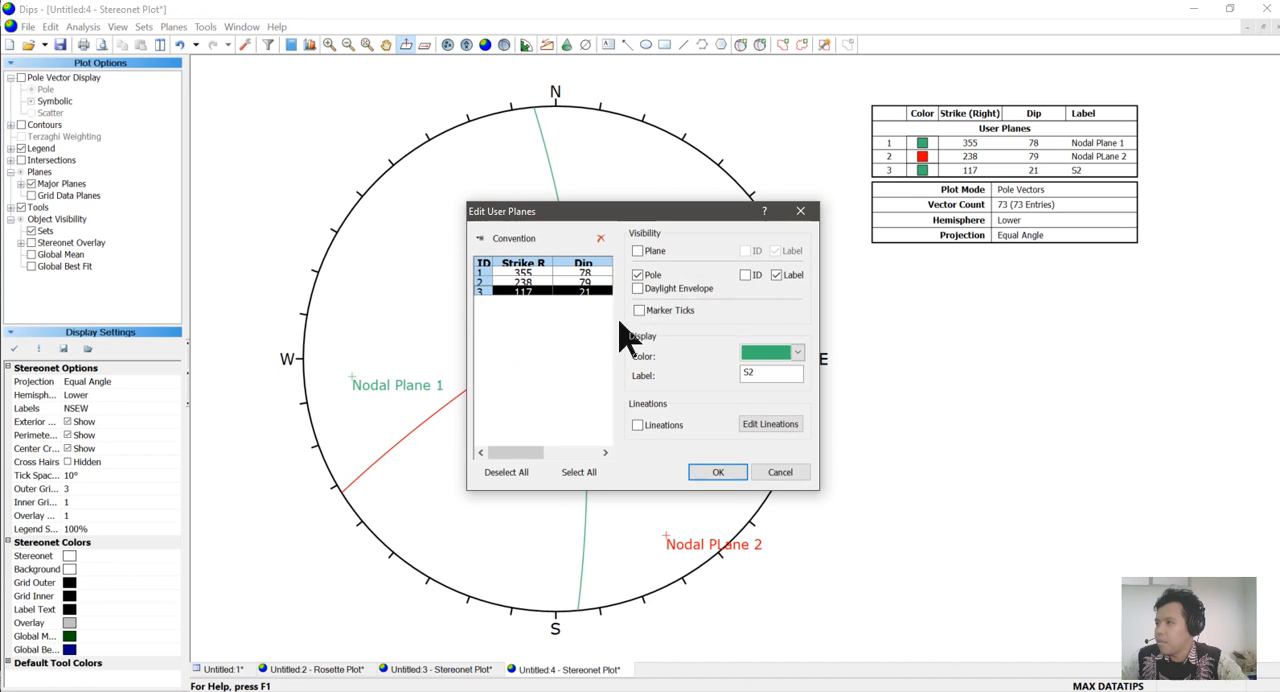
click(797, 353)
click(748, 391)
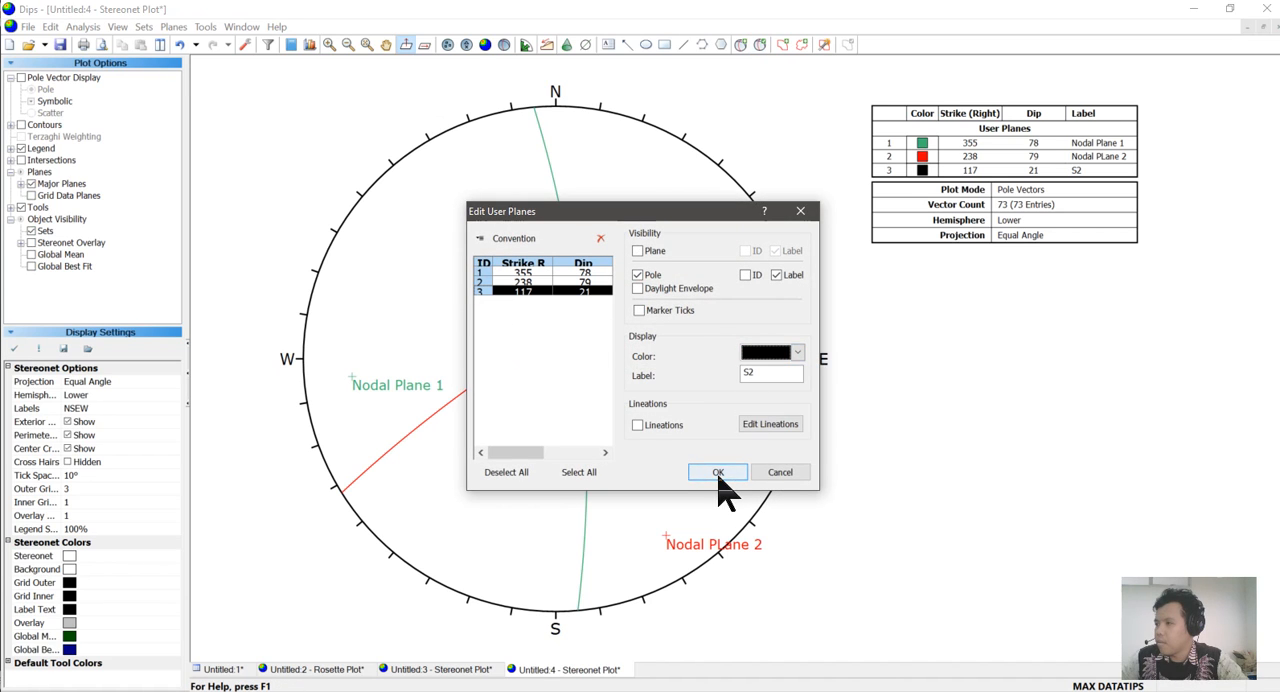
click(718, 472)
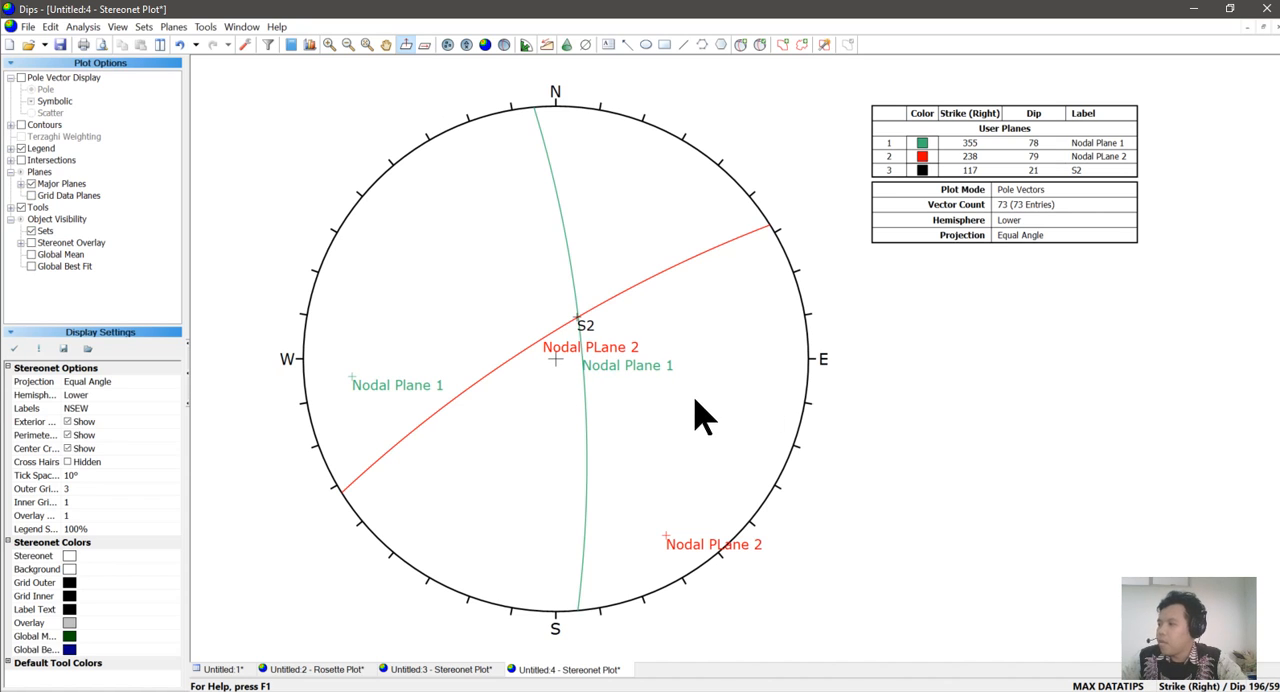
mouse_move(585, 326)
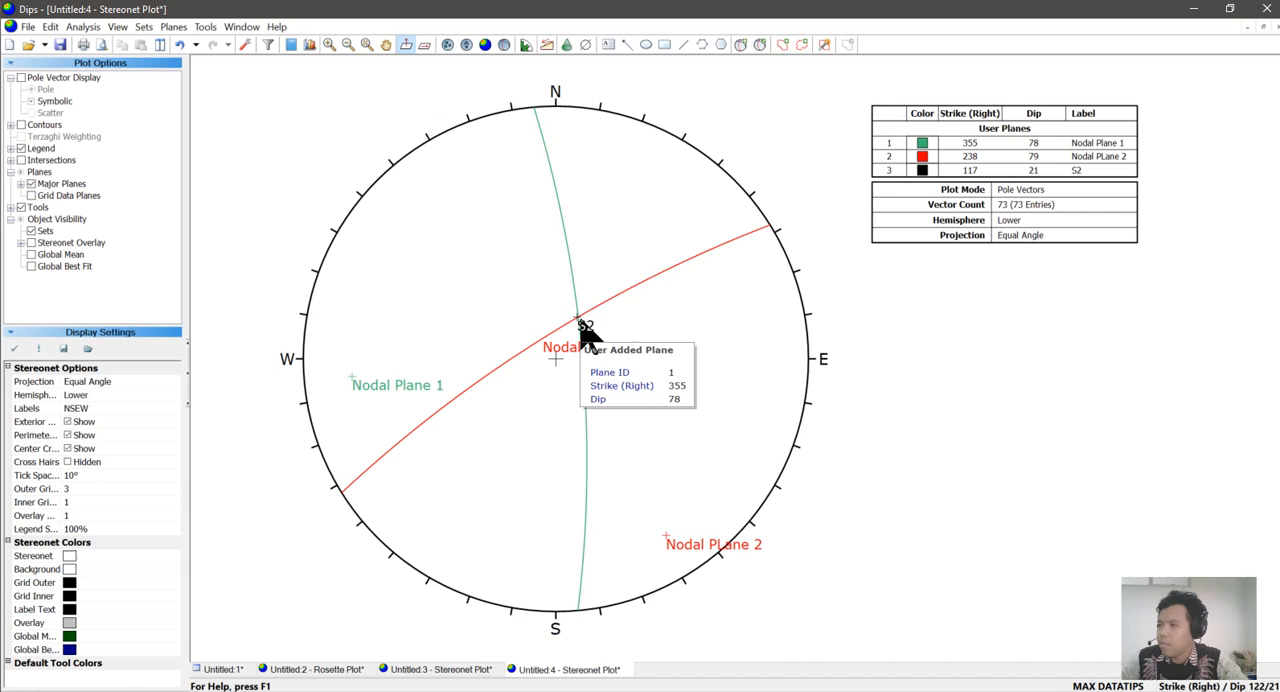
click(739, 46)
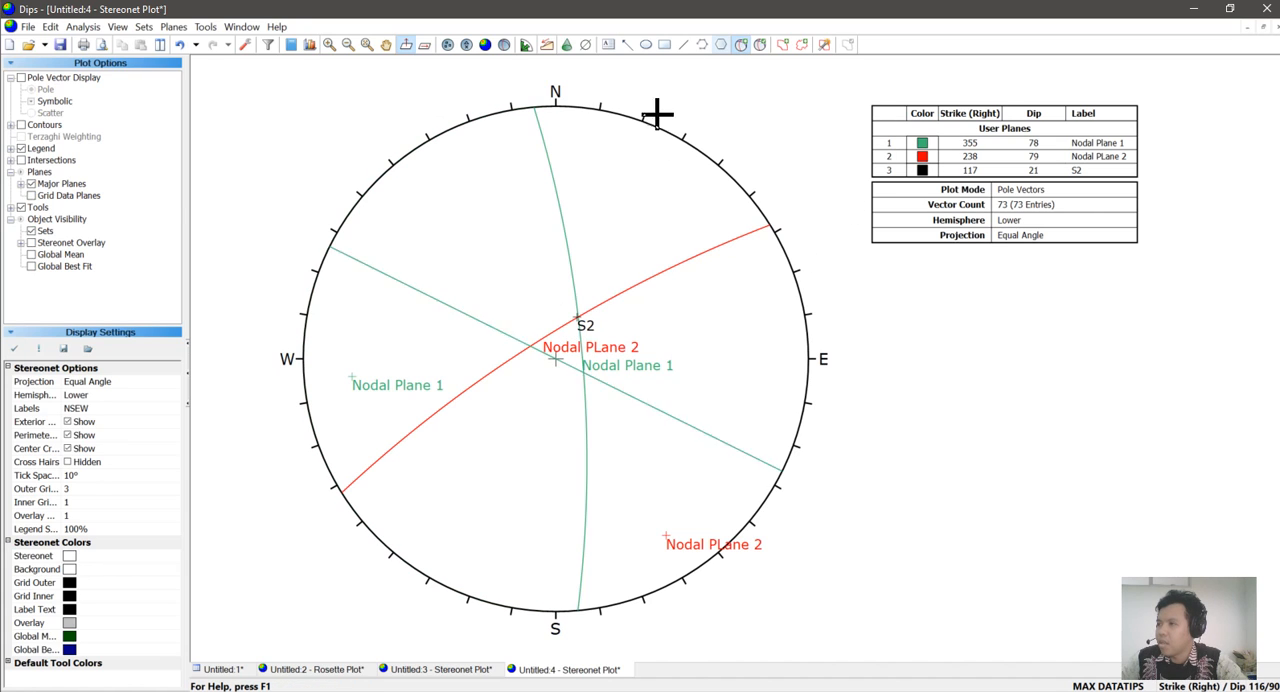
click(577, 320)
click(639, 292)
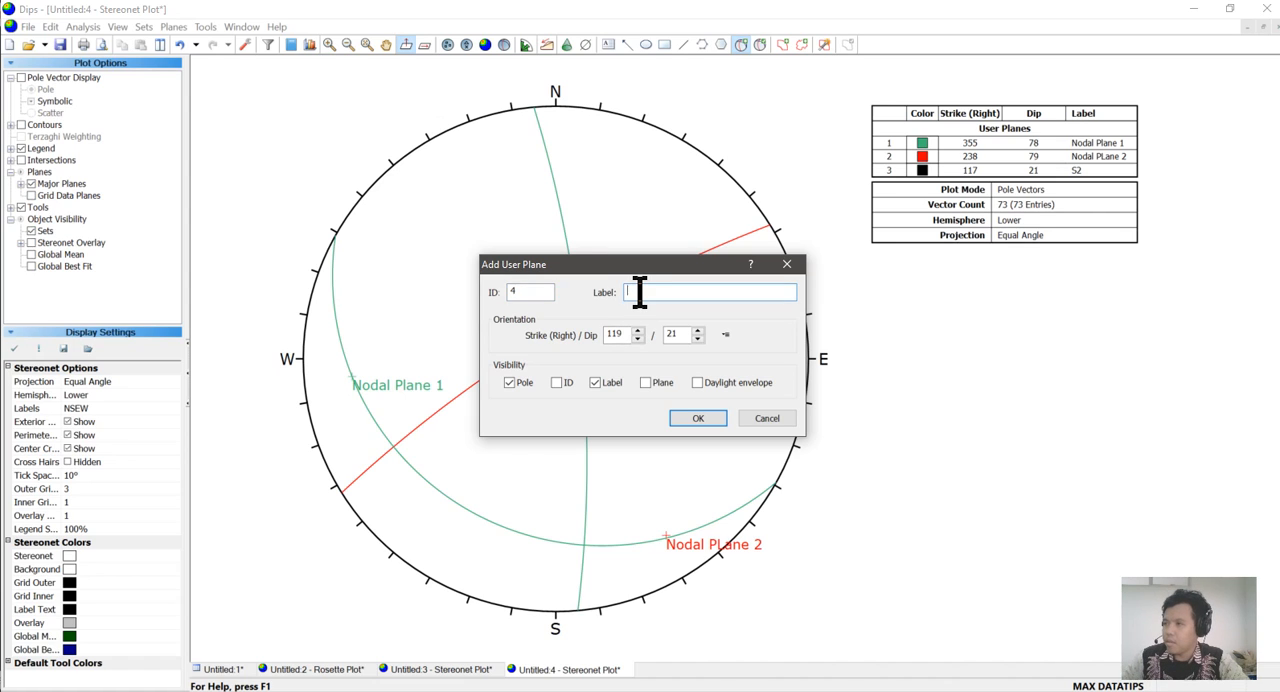
click(767, 419)
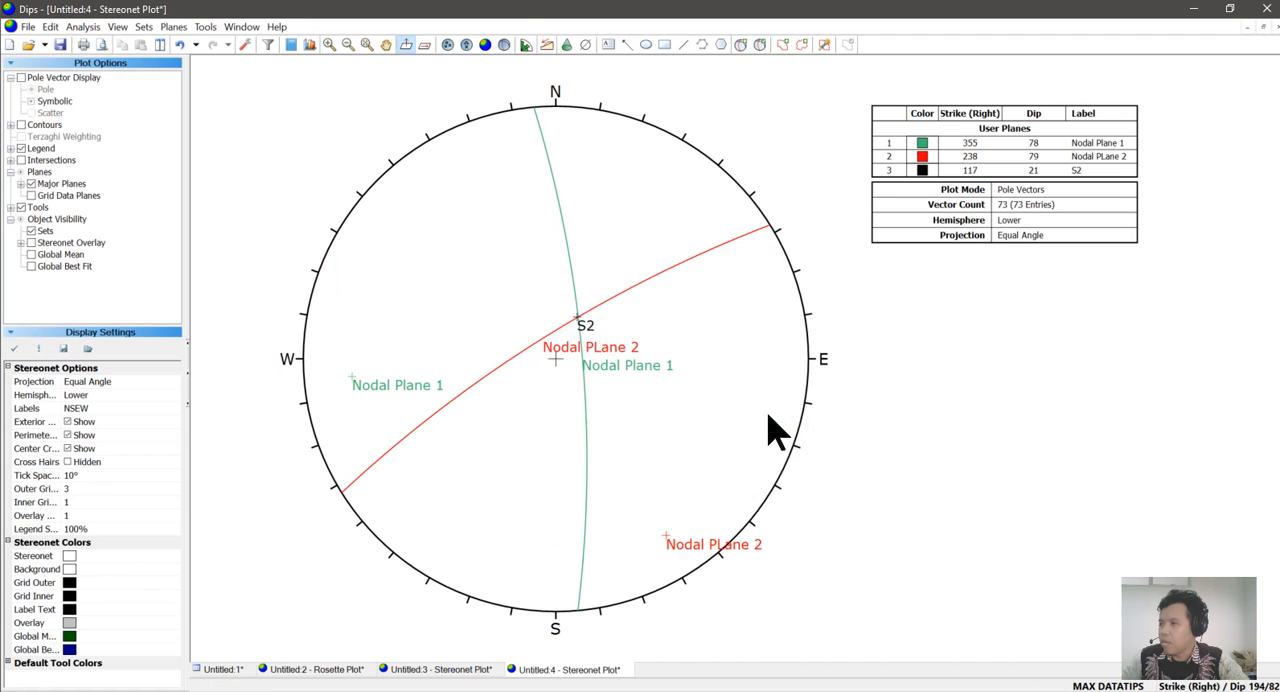
Turn on plane visibility for the S2 user plane so that its great circle is drawn.
click(759, 45)
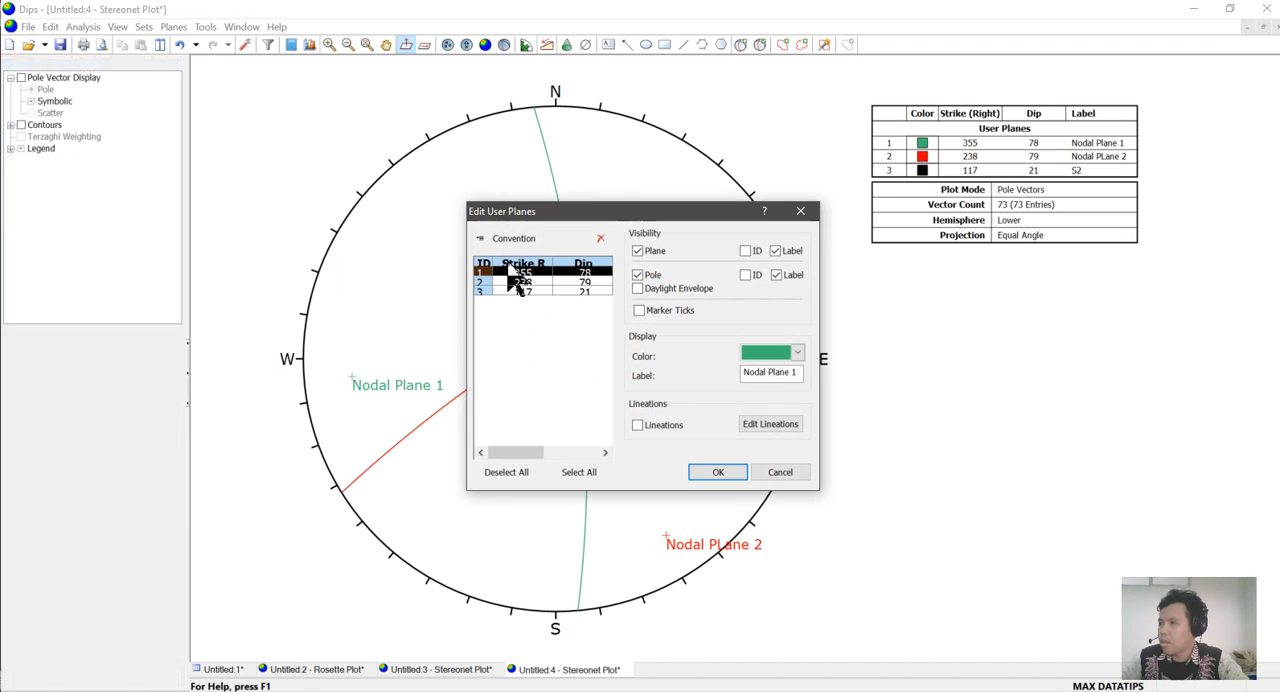
click(485, 291)
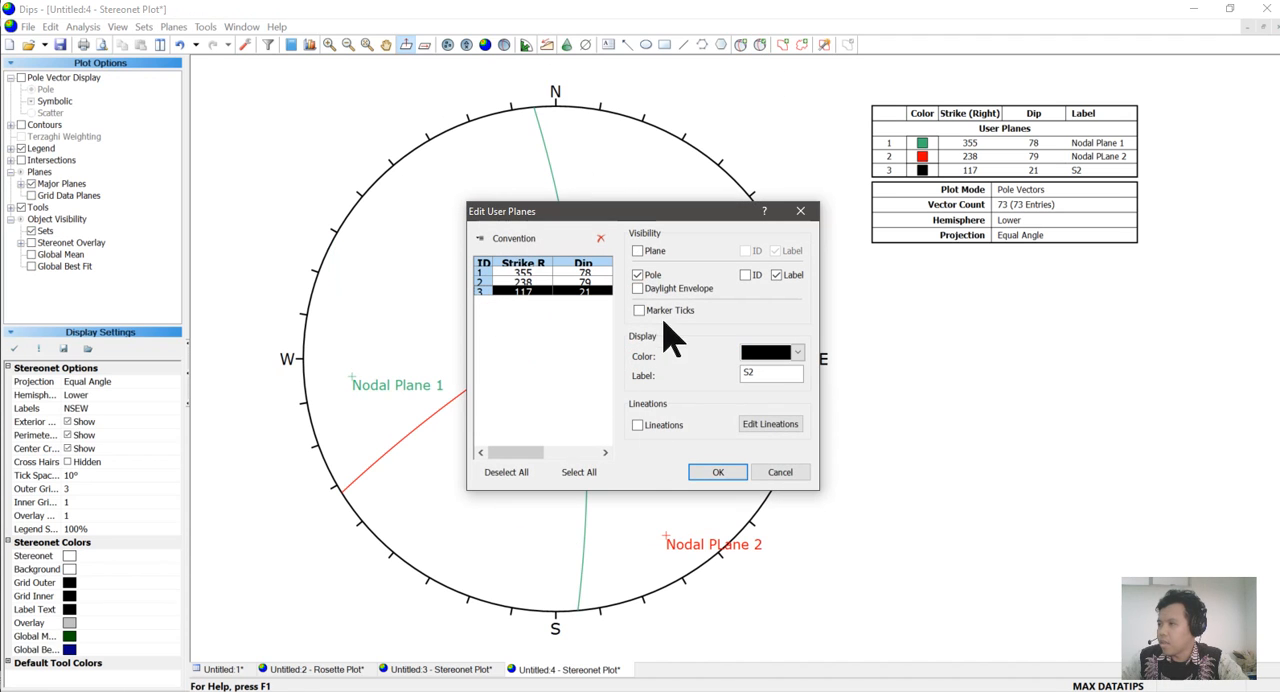
click(637, 251)
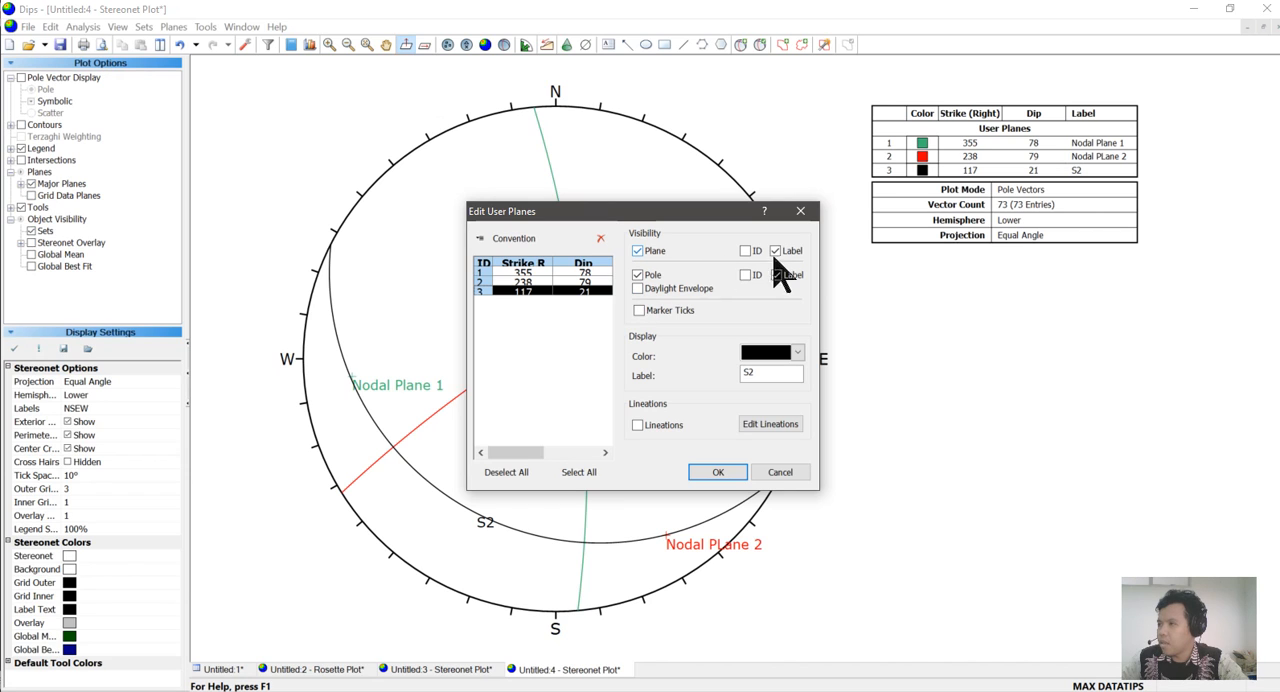
click(735, 476)
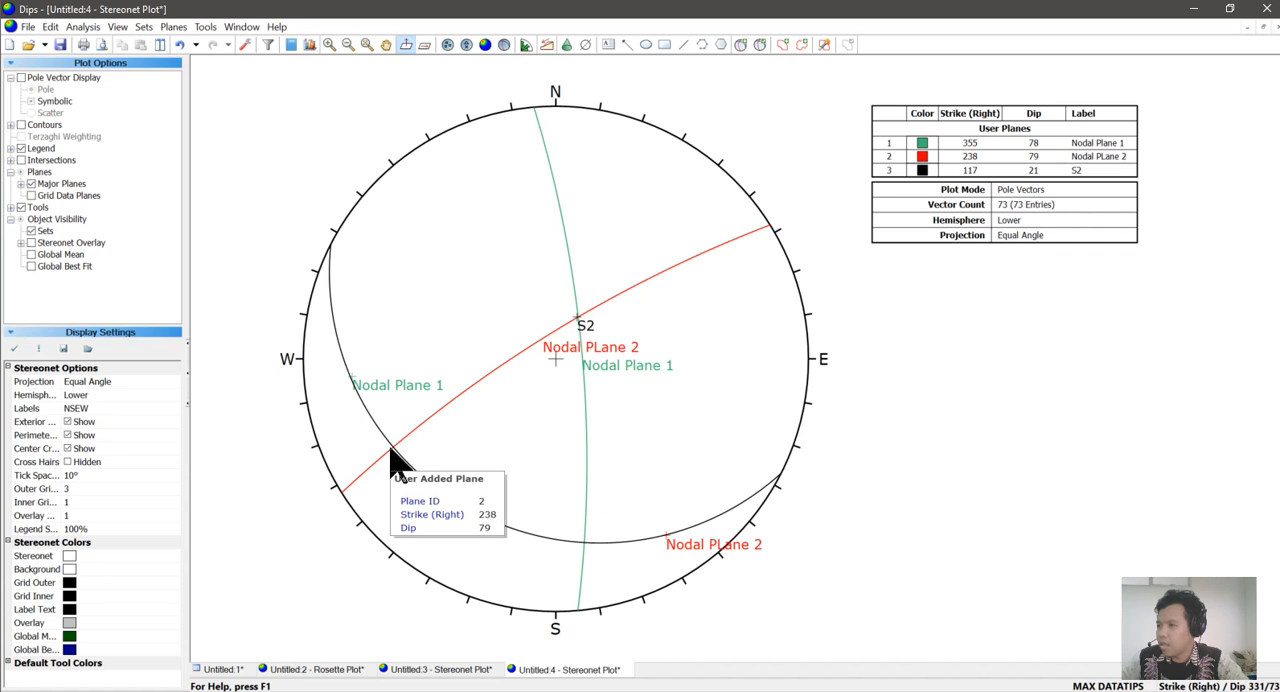
Add a pitch grid along the great circle of the S2 plane.
mouse_move(582, 549)
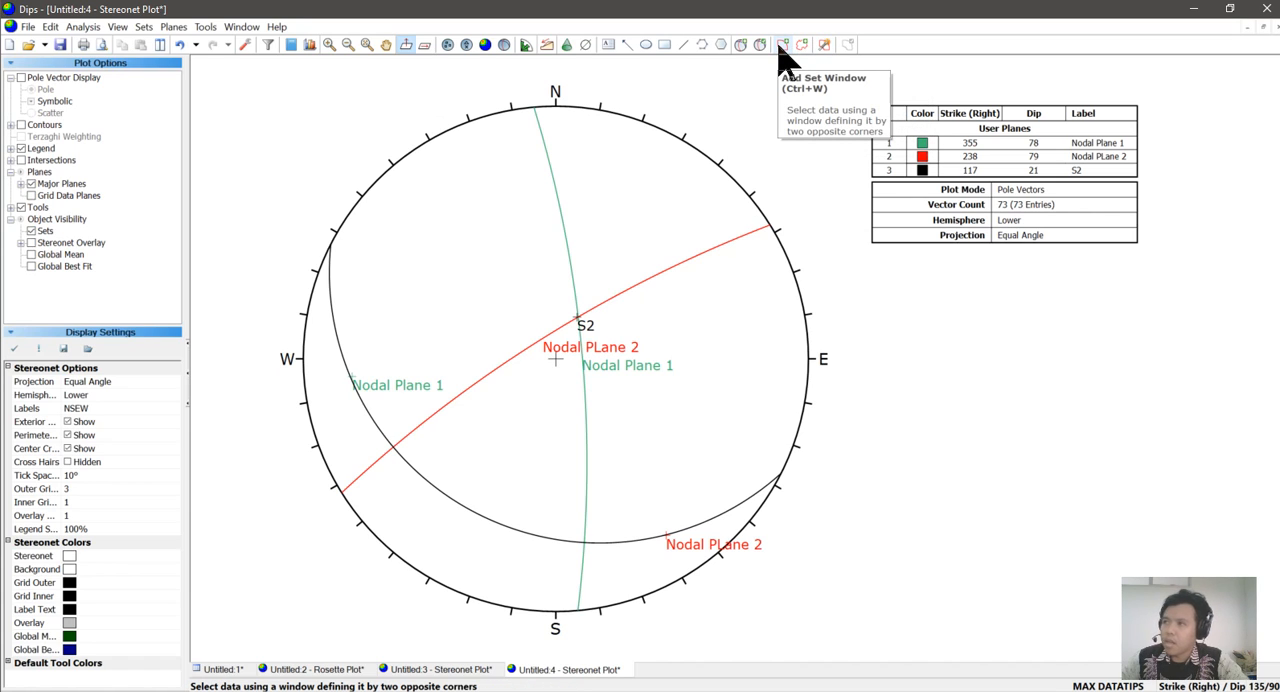
click(205, 27)
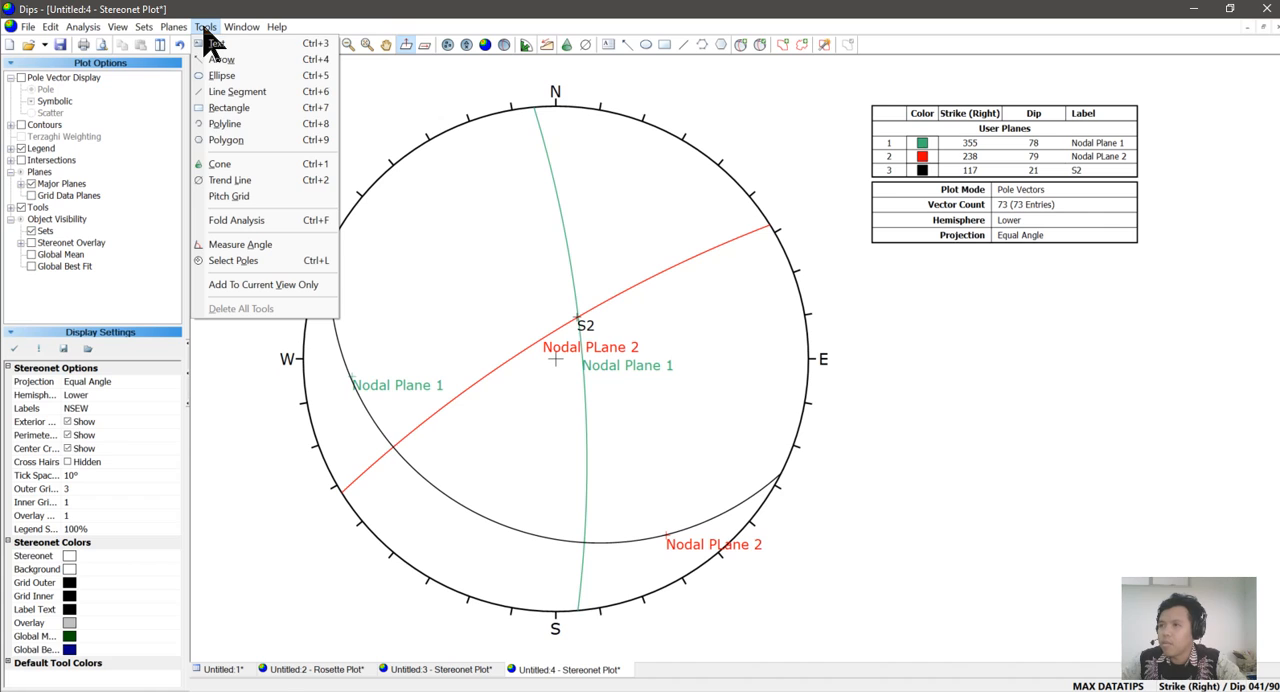
click(255, 247)
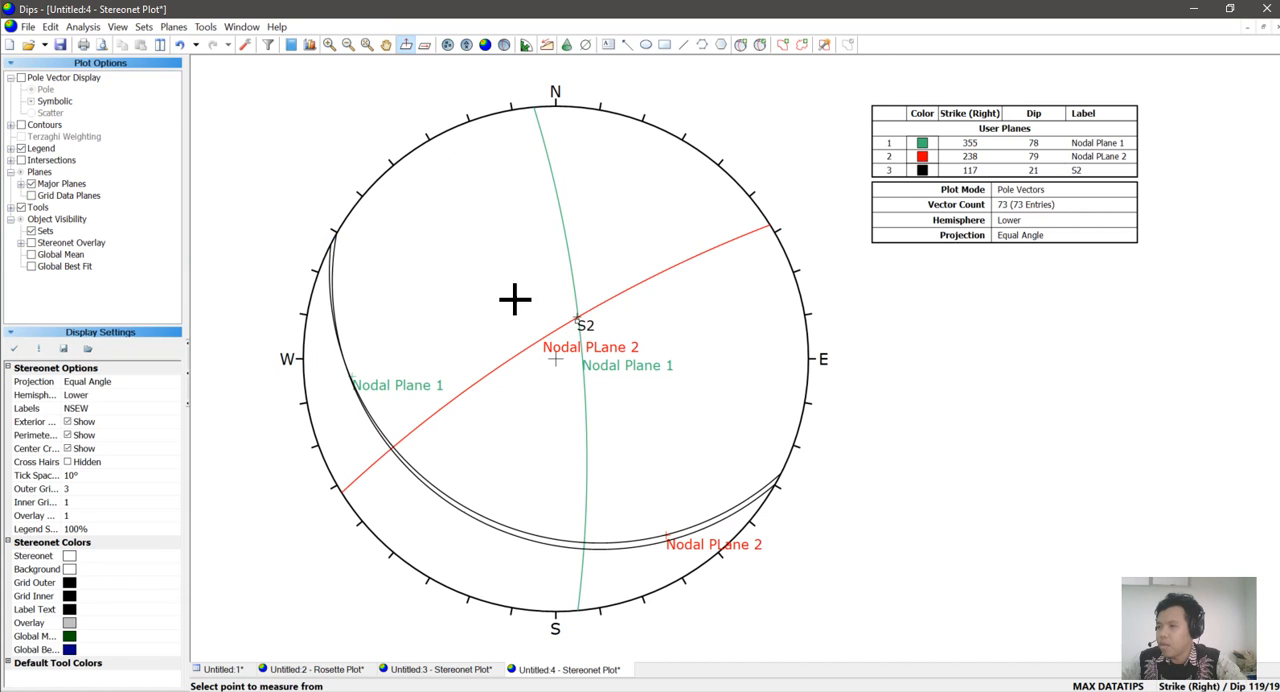
click(205, 27)
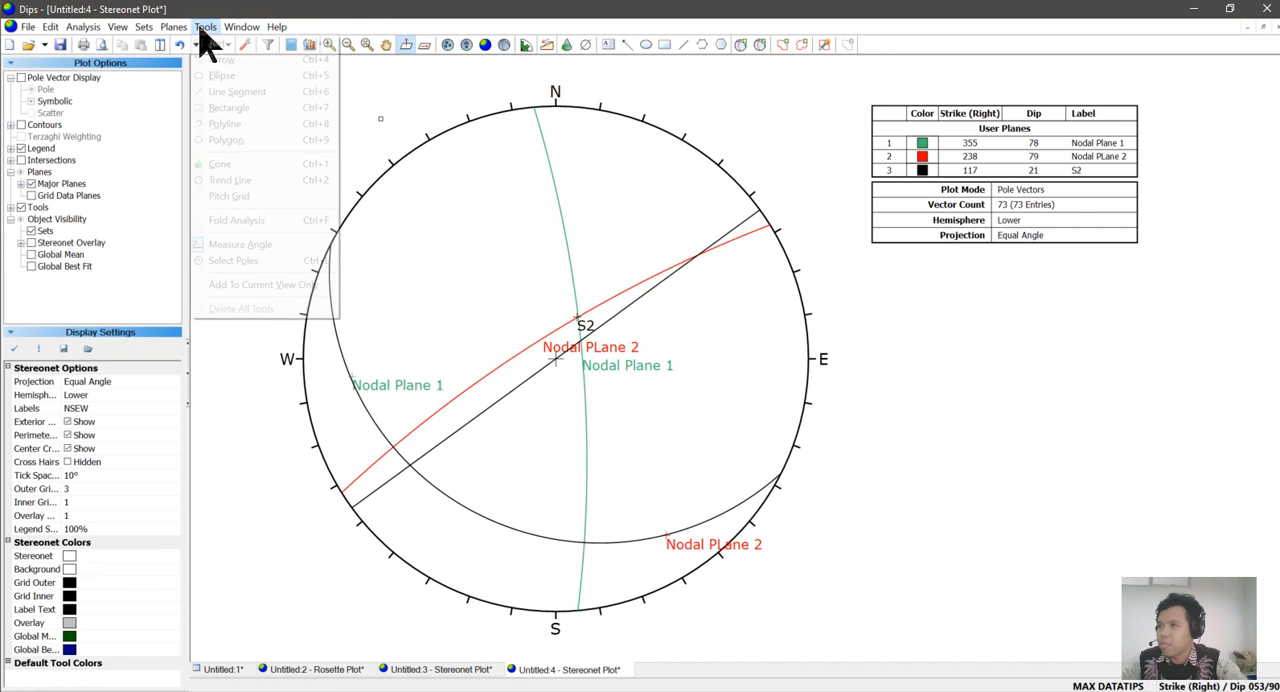
click(242, 197)
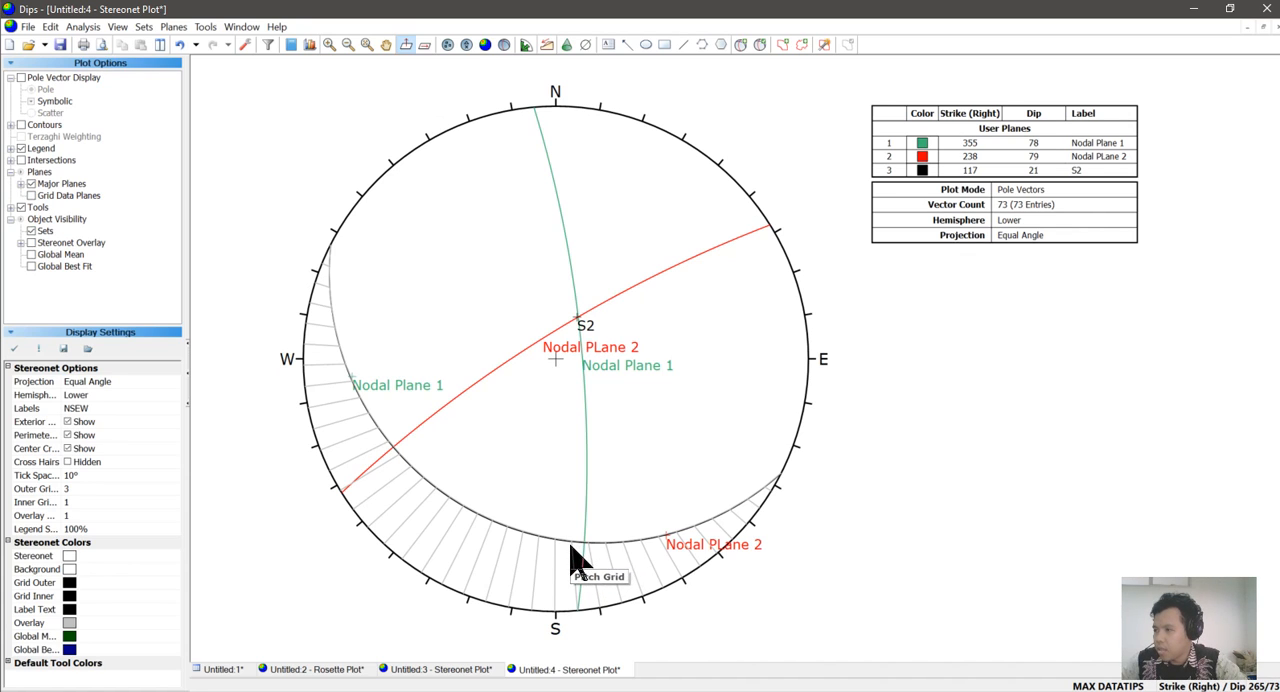
mouse_move(552, 545)
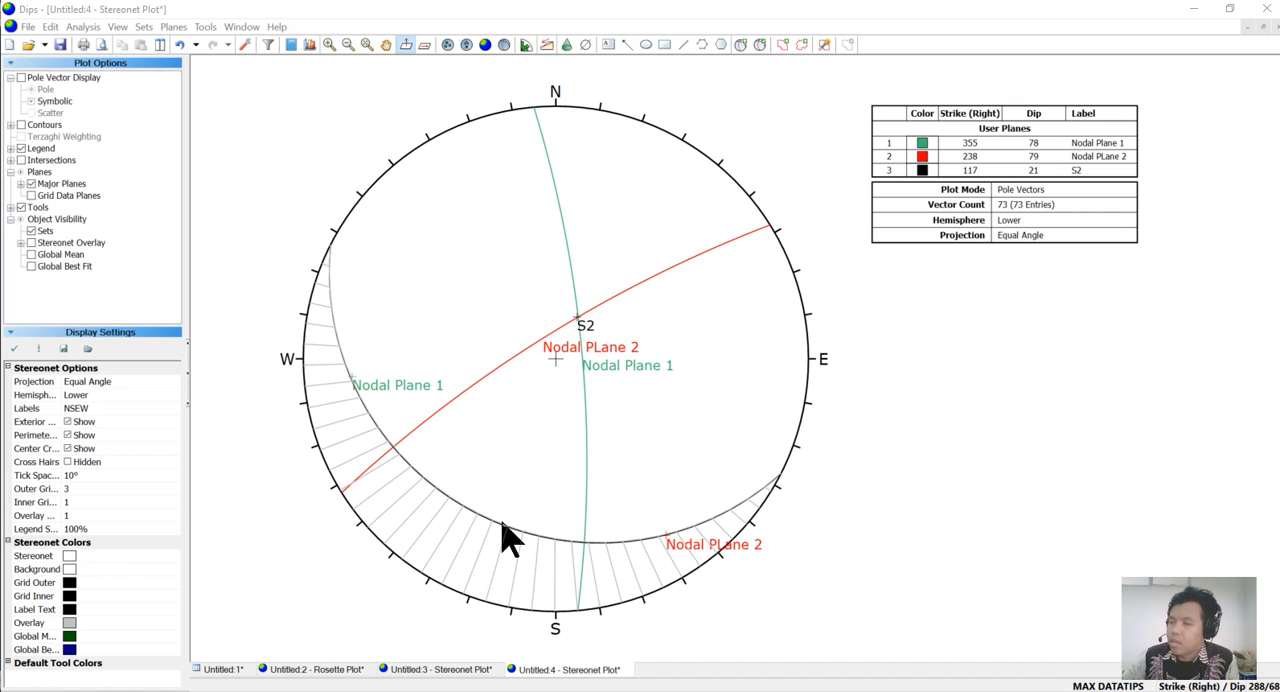
mouse_move(505, 530)
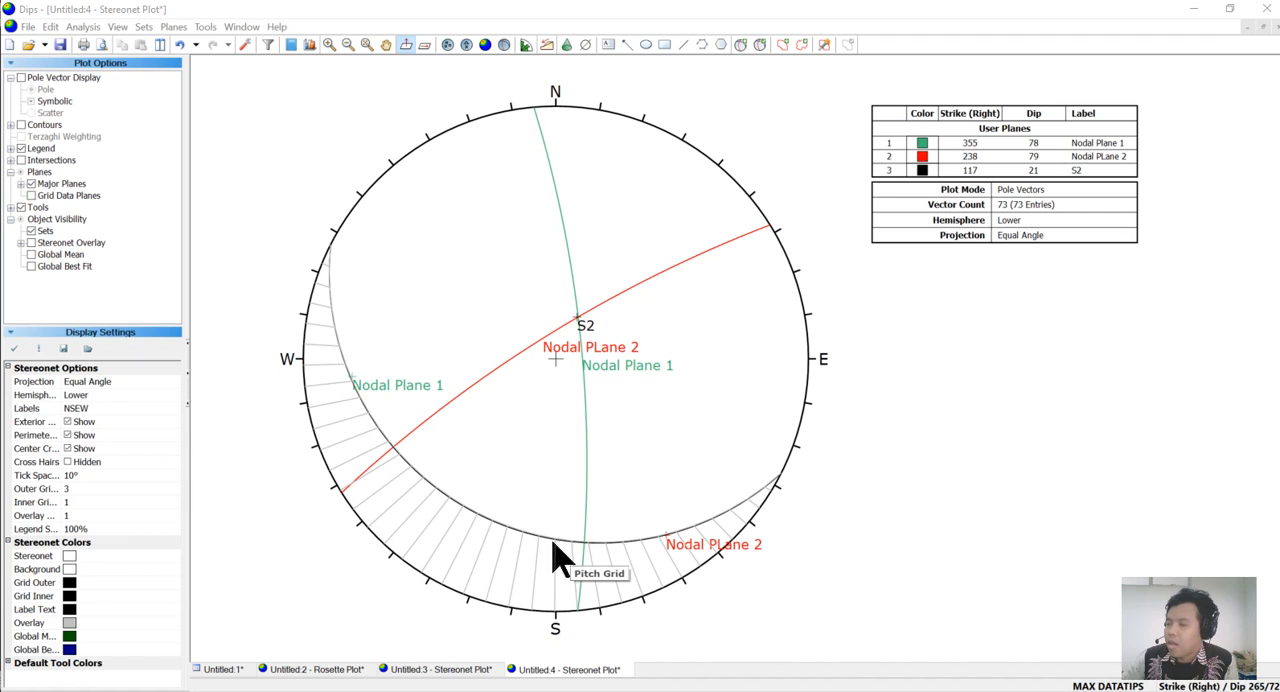
Add a user plane labelled S1 at strike/dip 297/69, placing its pole on the S2 great circle between the two nodal plane poles.
click(741, 45)
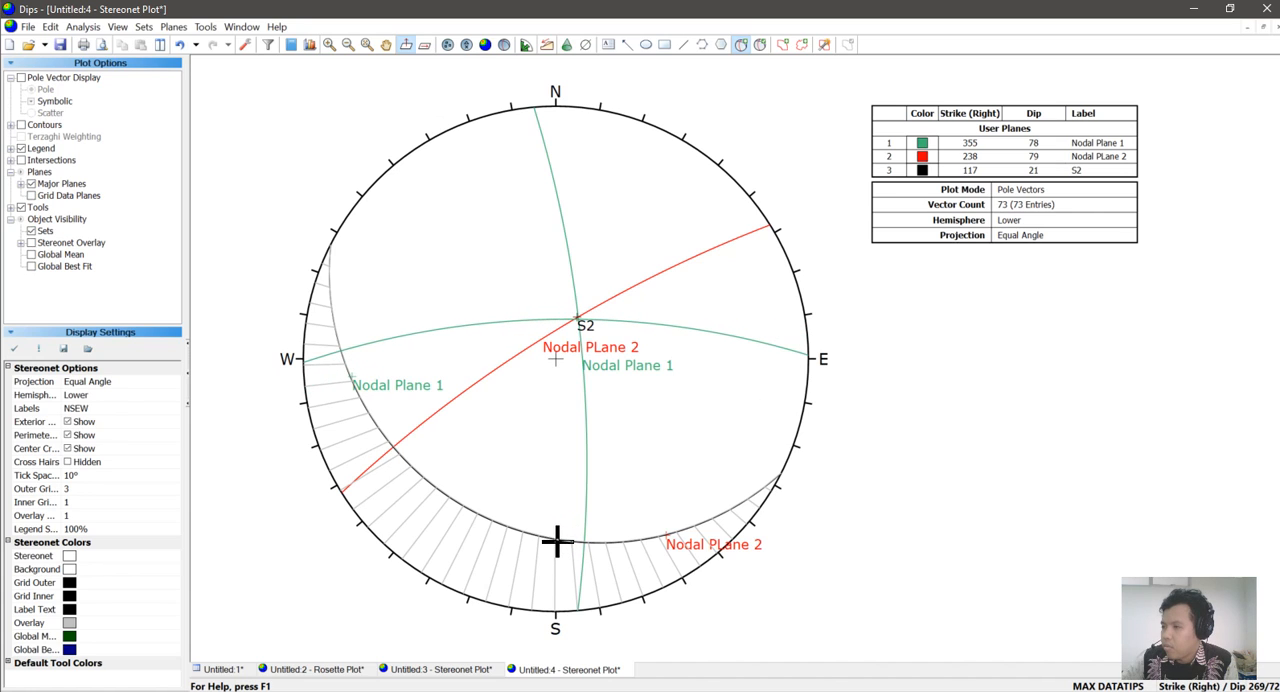
click(476, 514)
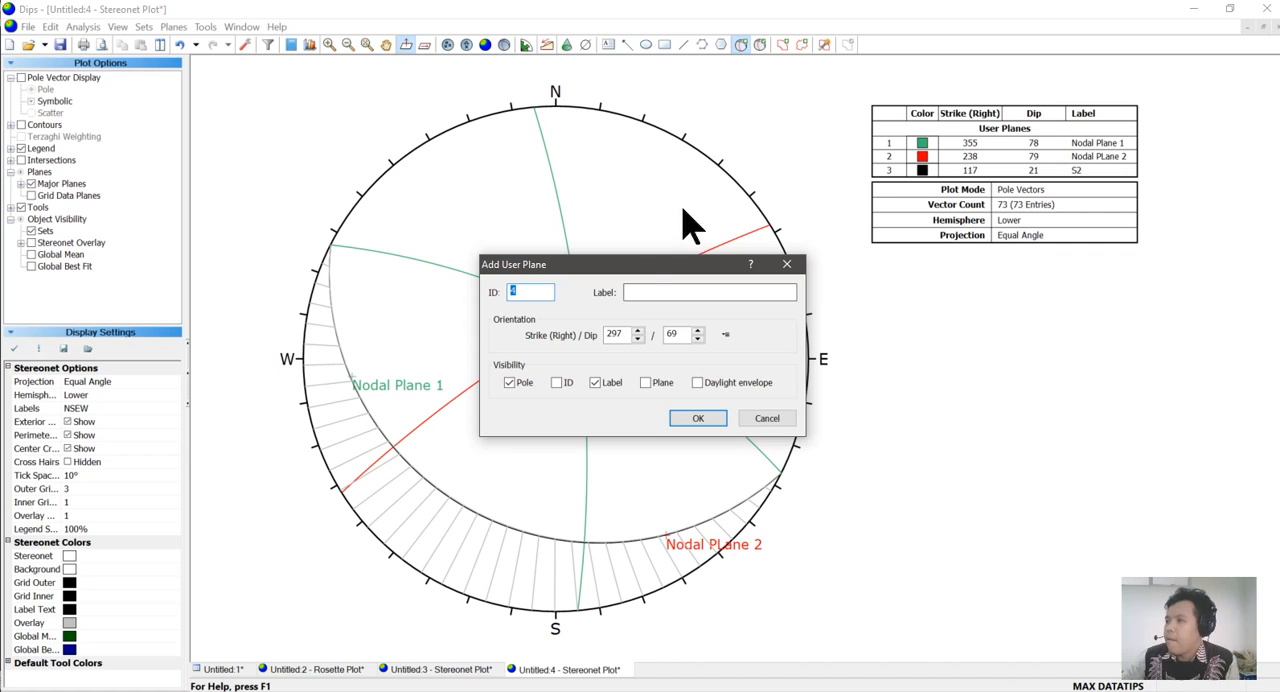
click(633, 291)
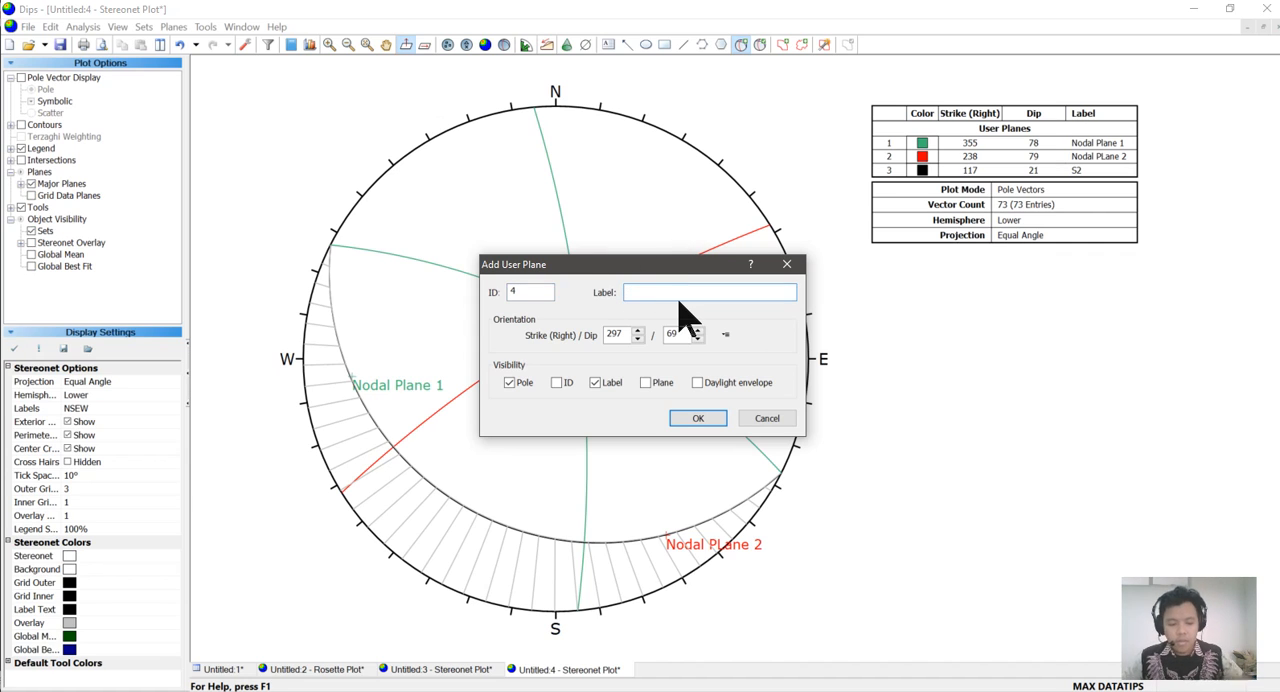
text(S1)
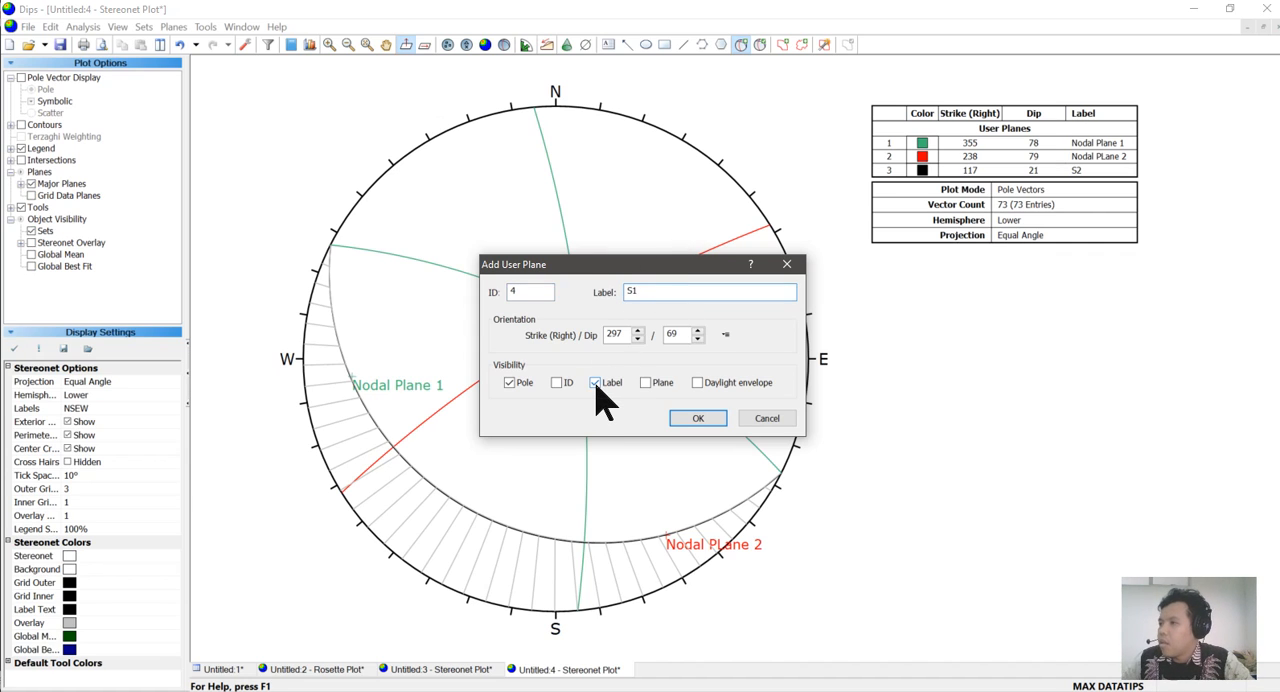
click(696, 420)
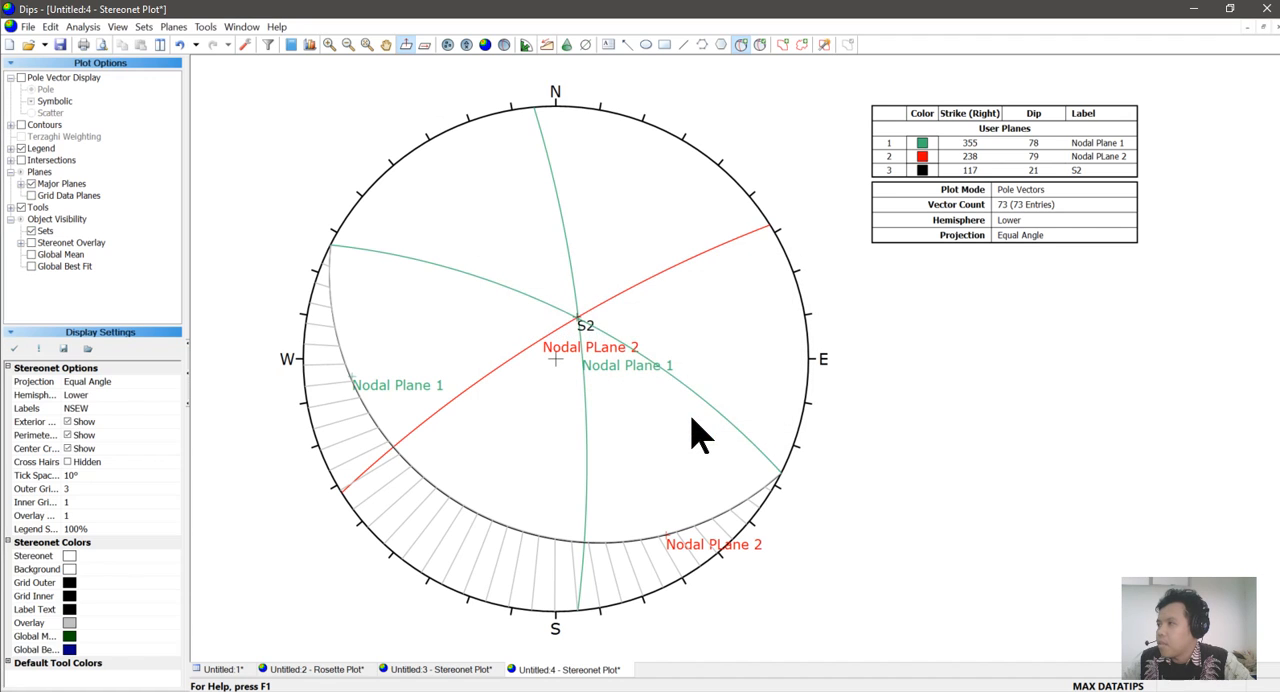
Change the display color of the S1 user plane to black.
click(760, 45)
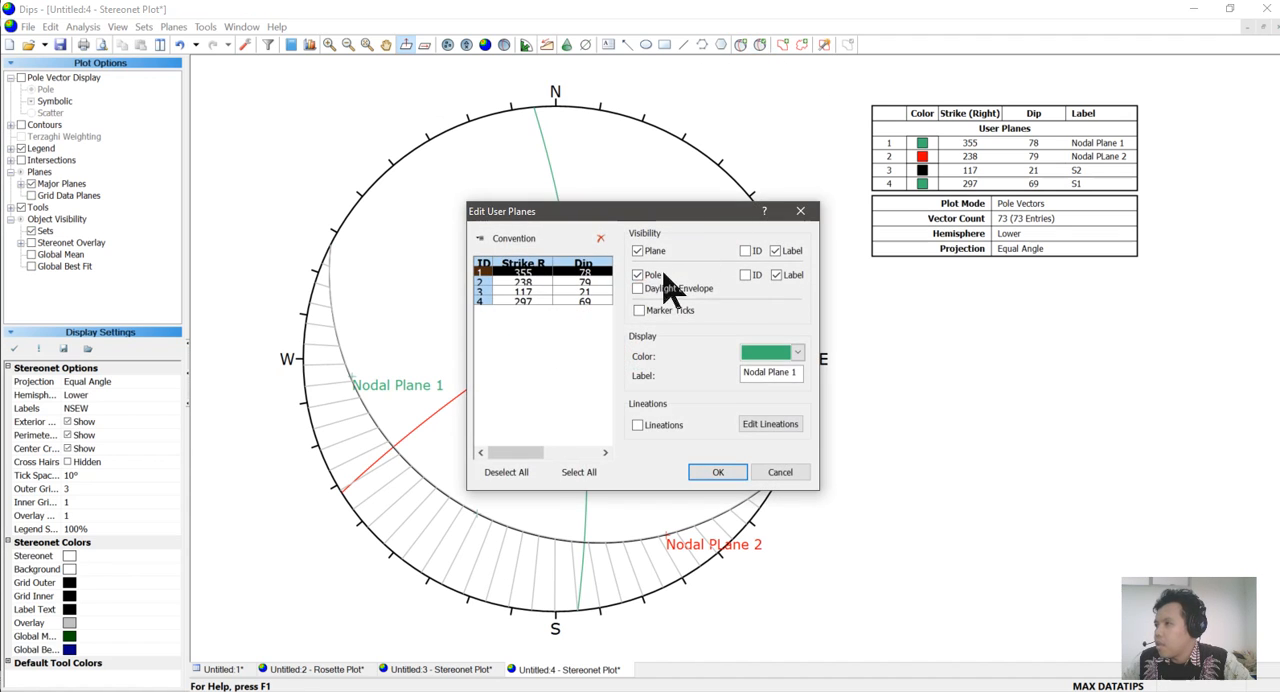
click(485, 301)
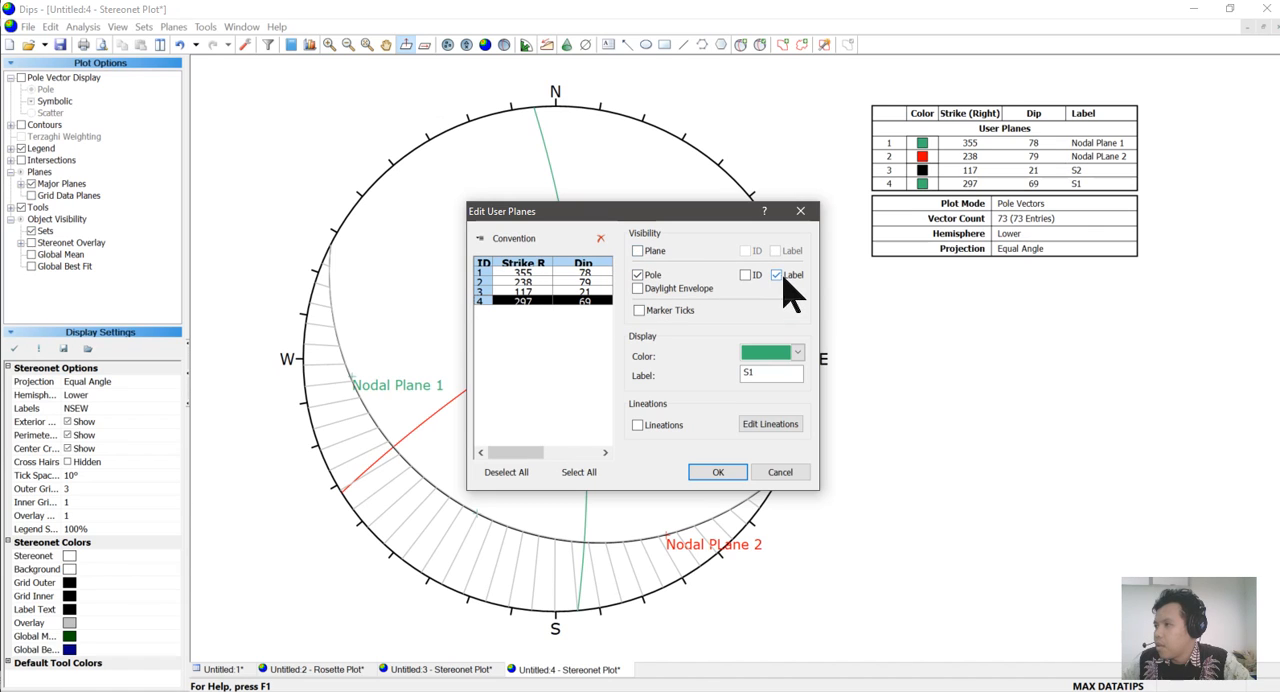
click(797, 352)
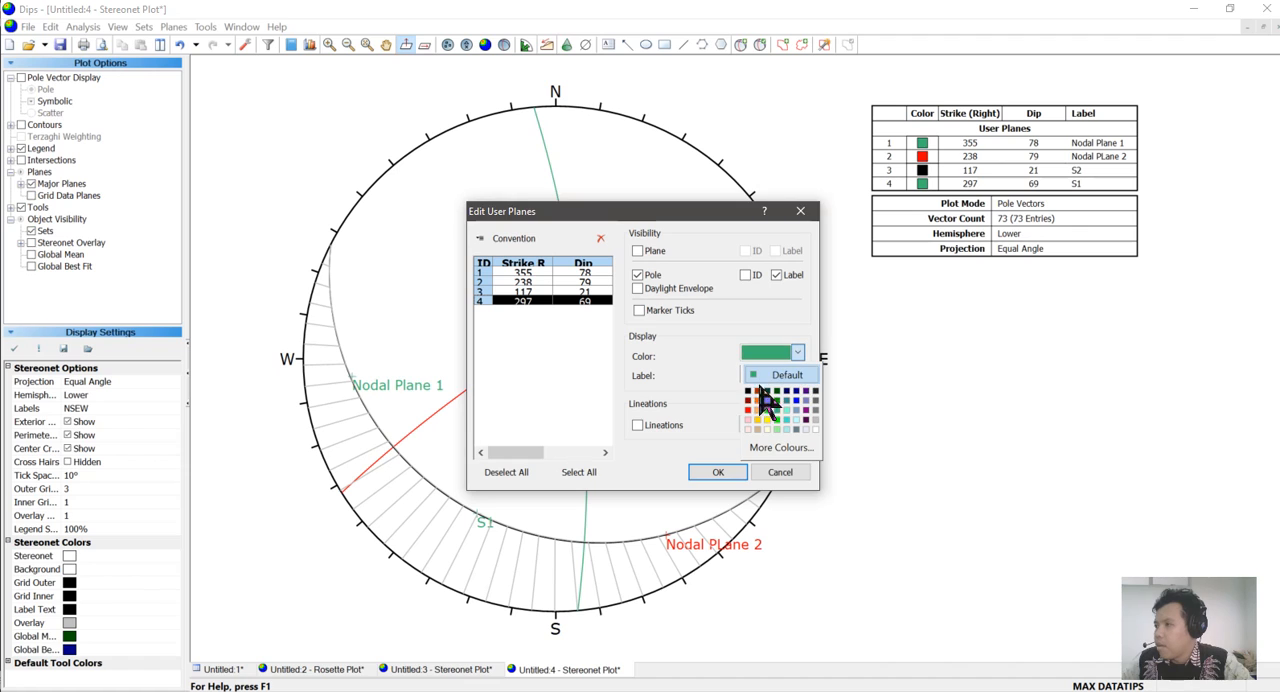
click(757, 405)
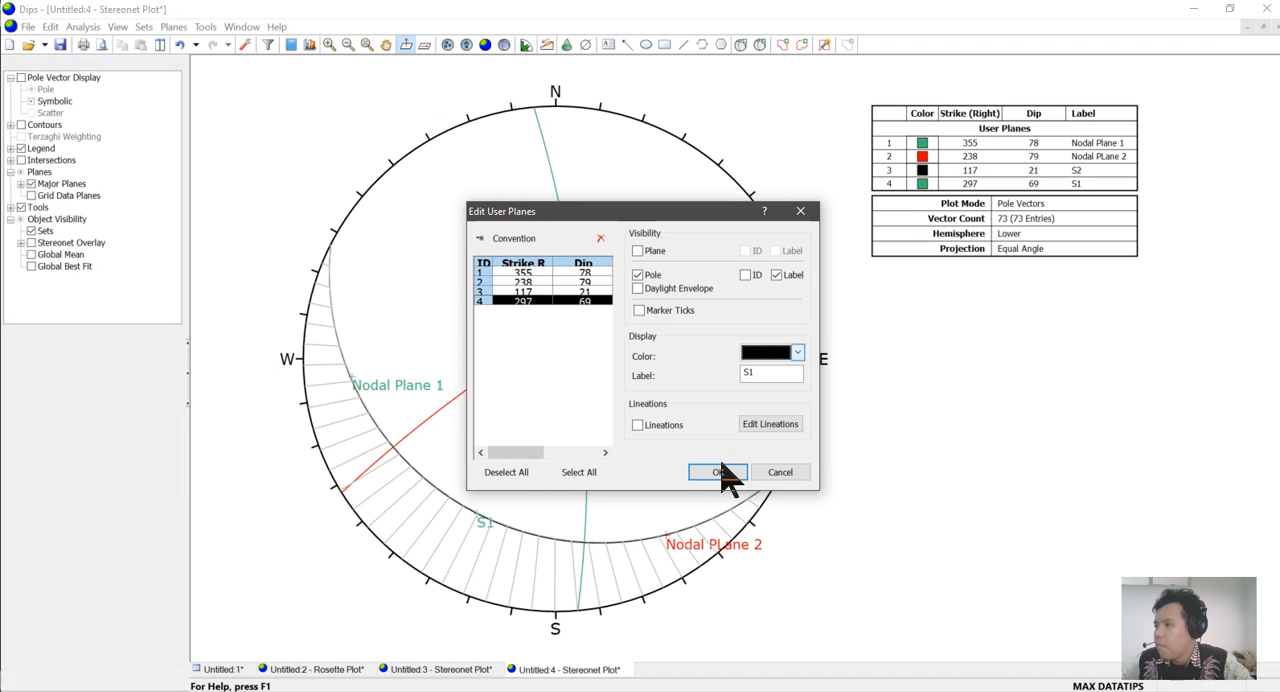
click(720, 474)
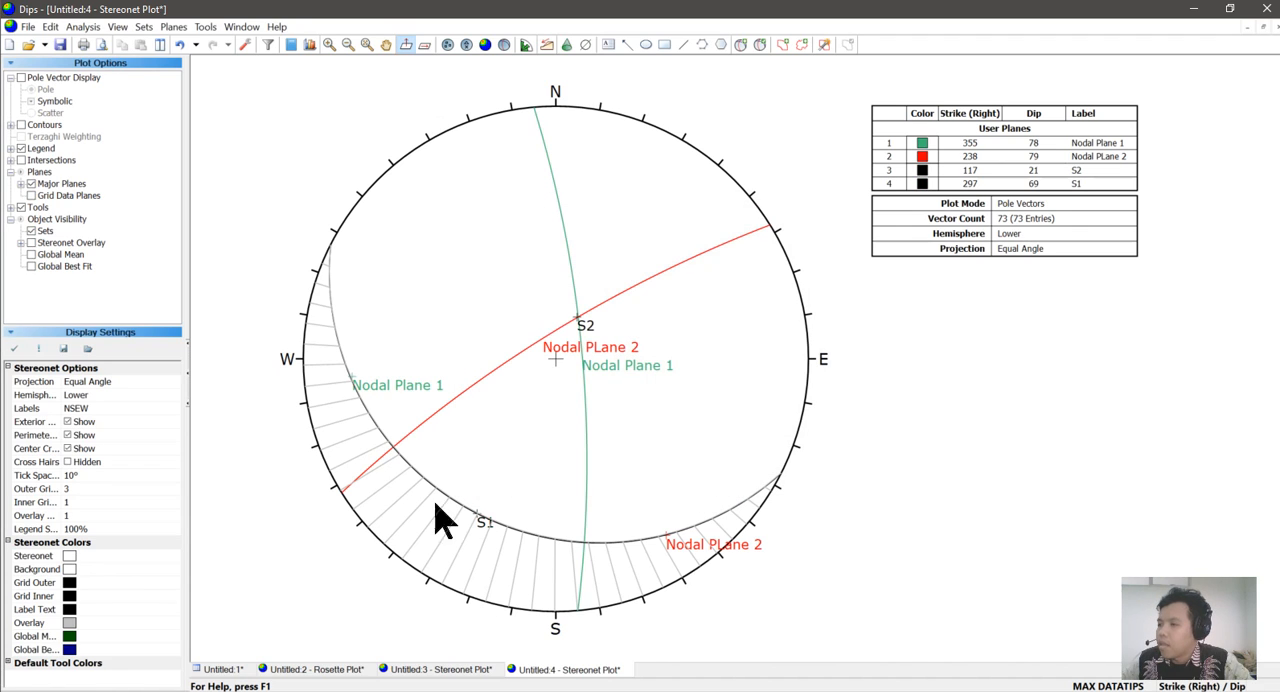
Delete the existing pitch grid and place a new one along the S2 great circle, using the S2 pole as reference.
click(205, 27)
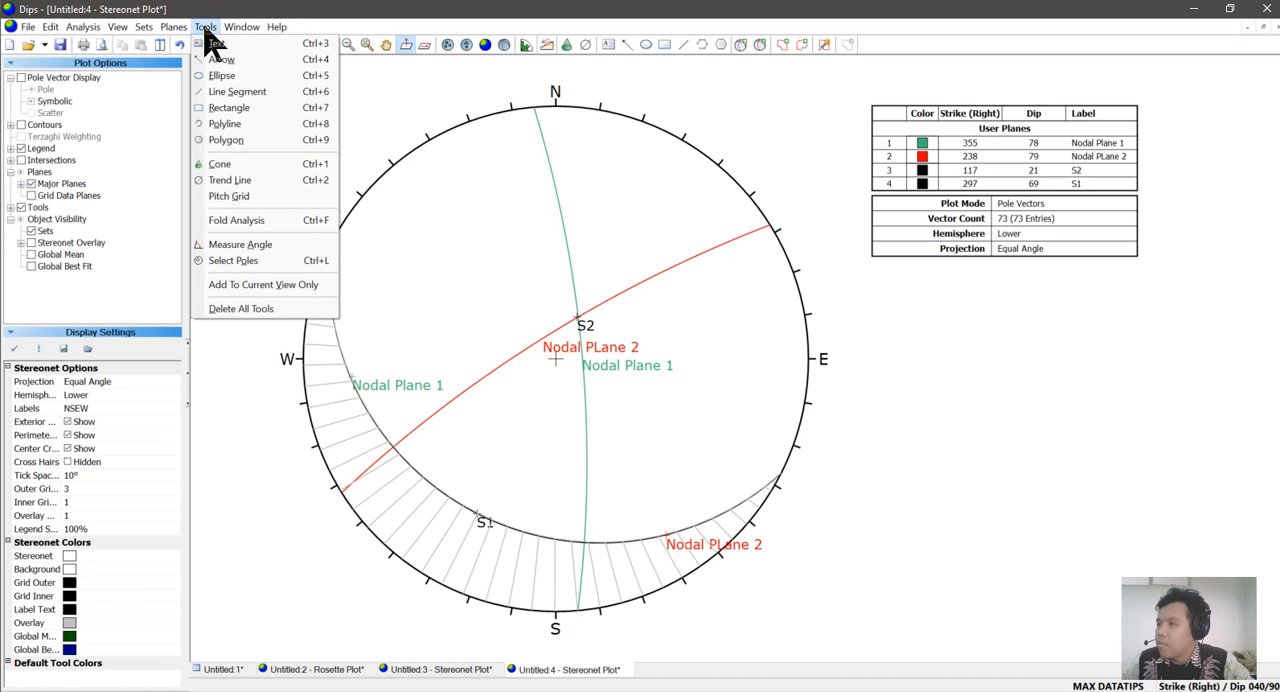
click(240, 309)
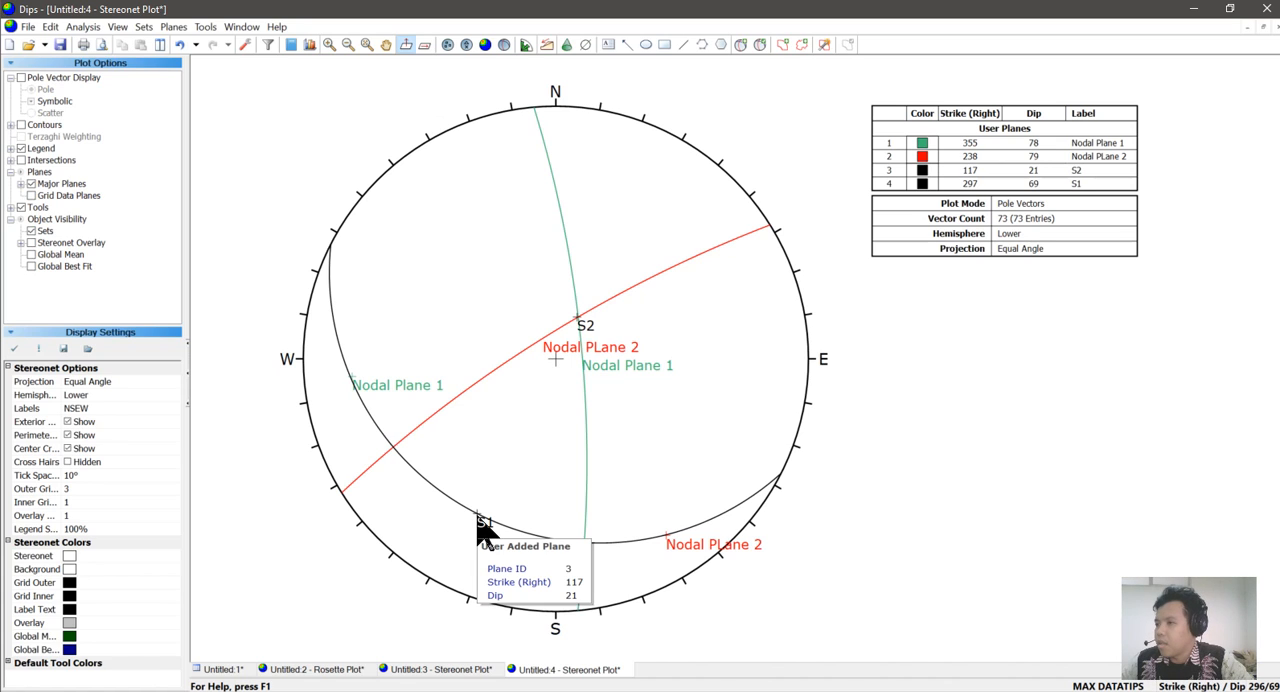
click(205, 27)
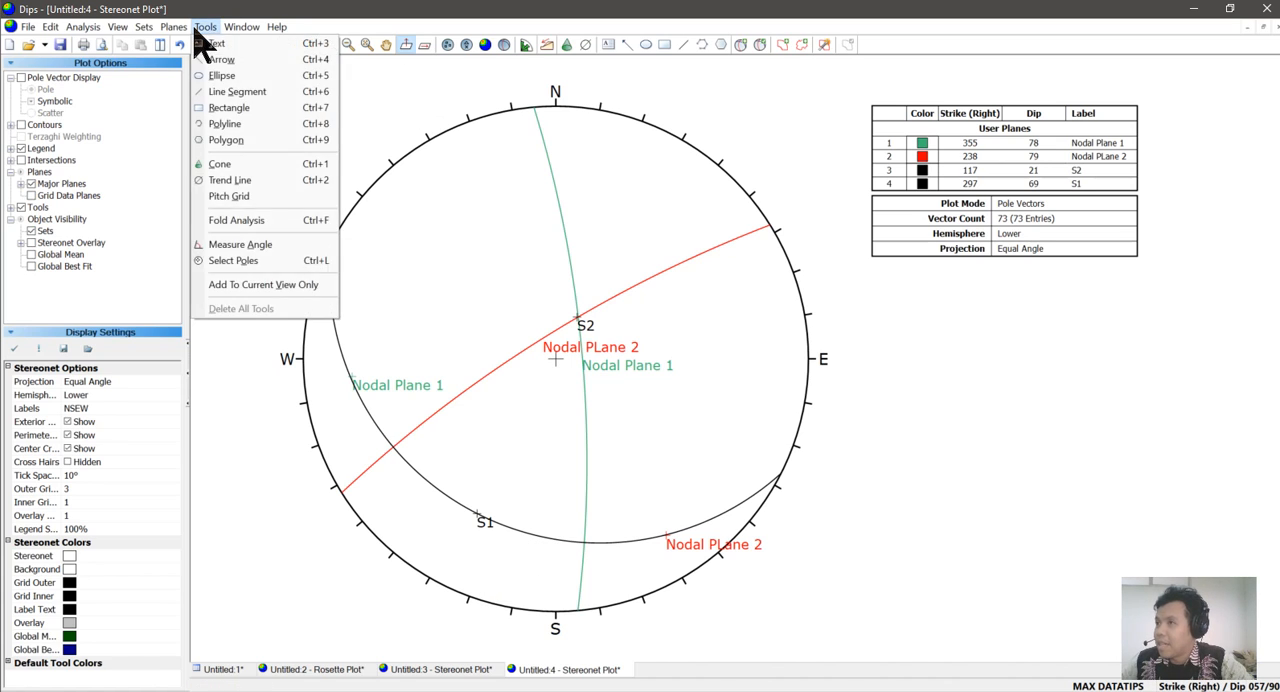
mouse_move(205, 27)
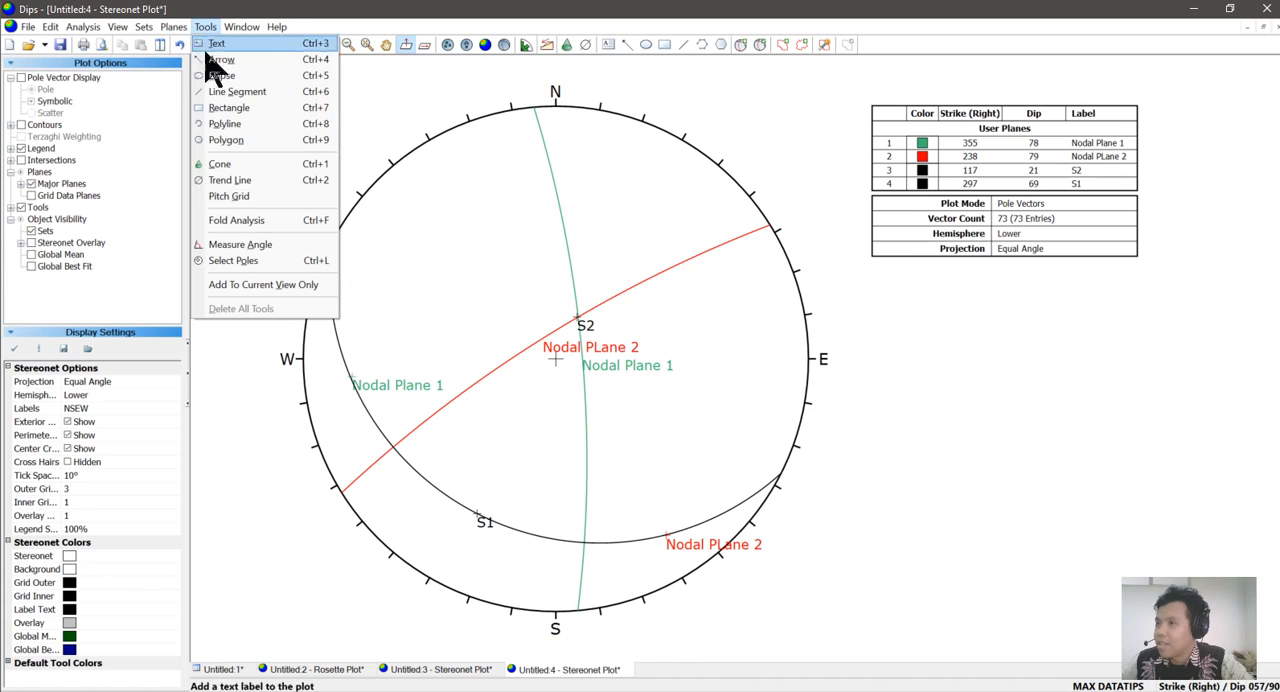
click(236, 198)
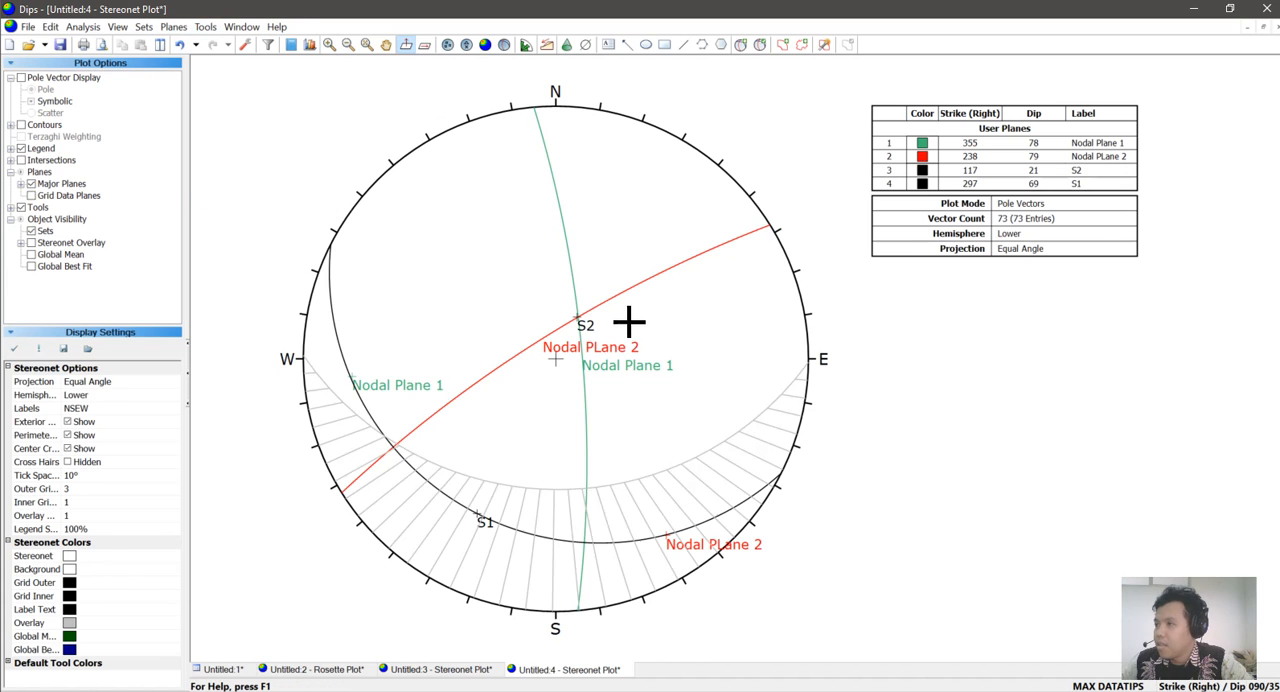
click(576, 318)
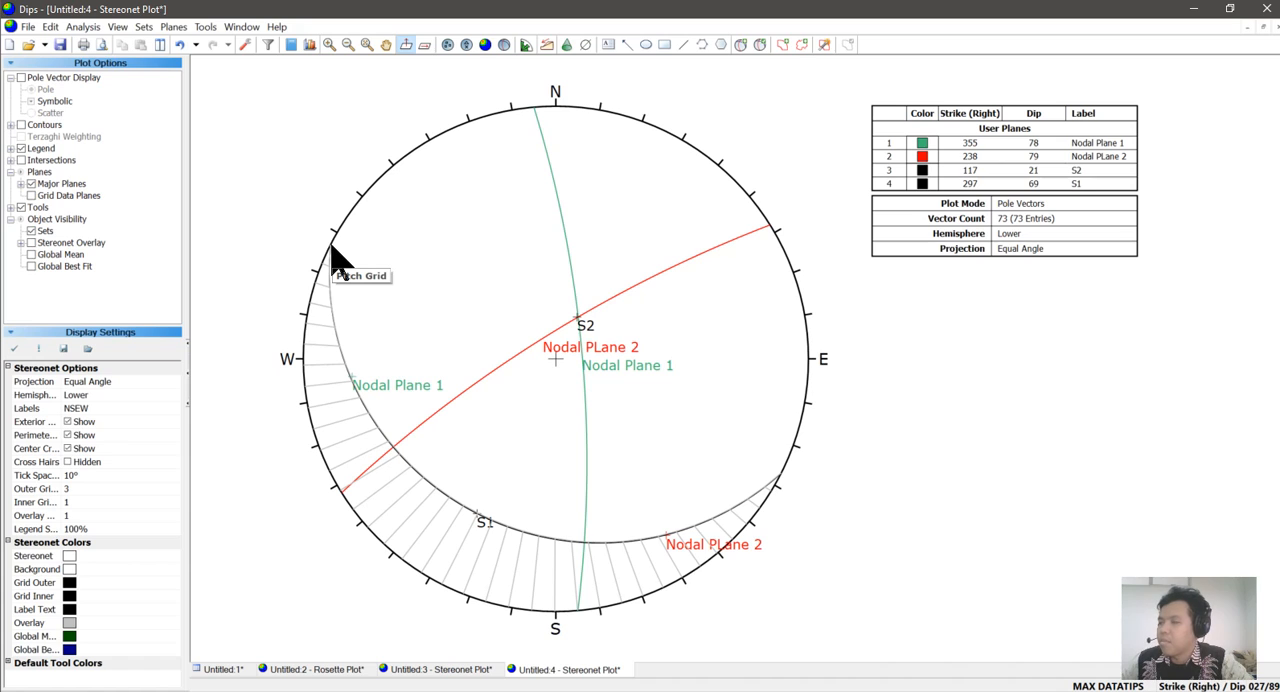
Add a user plane labelled S3 at strike/dip 27/90, with its pole at the northwest end of the S2 great circle and its label shown.
mouse_move(367, 228)
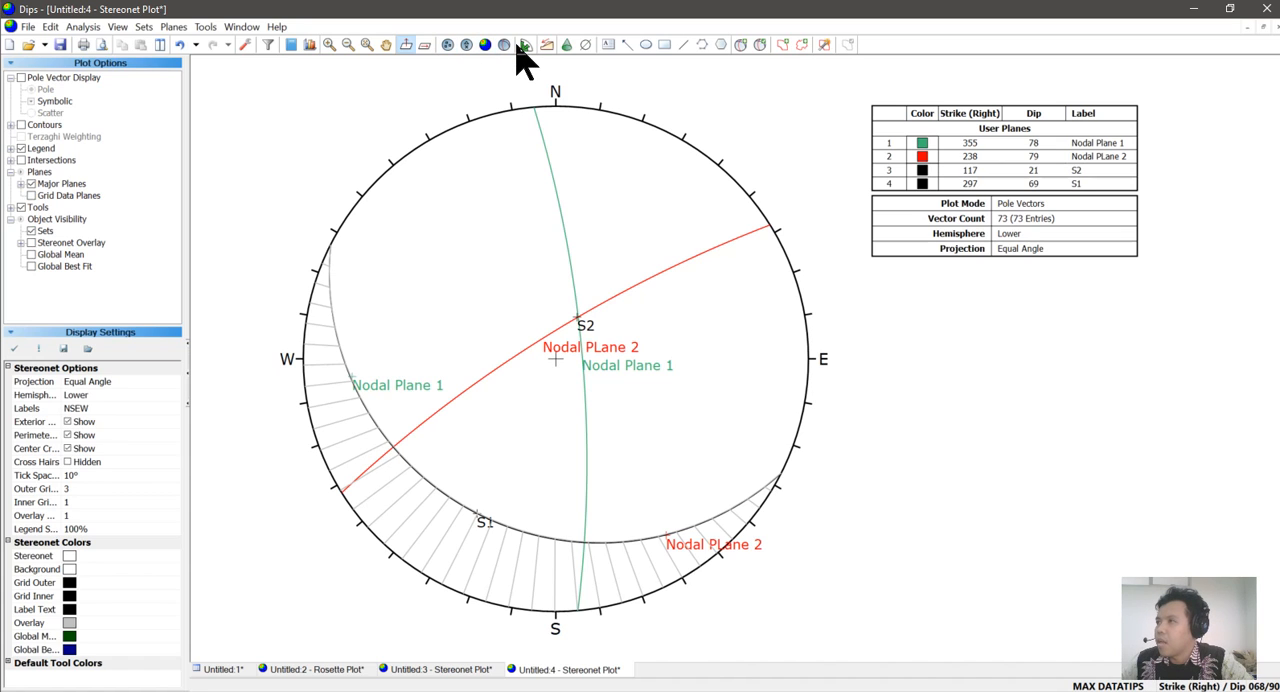
click(745, 45)
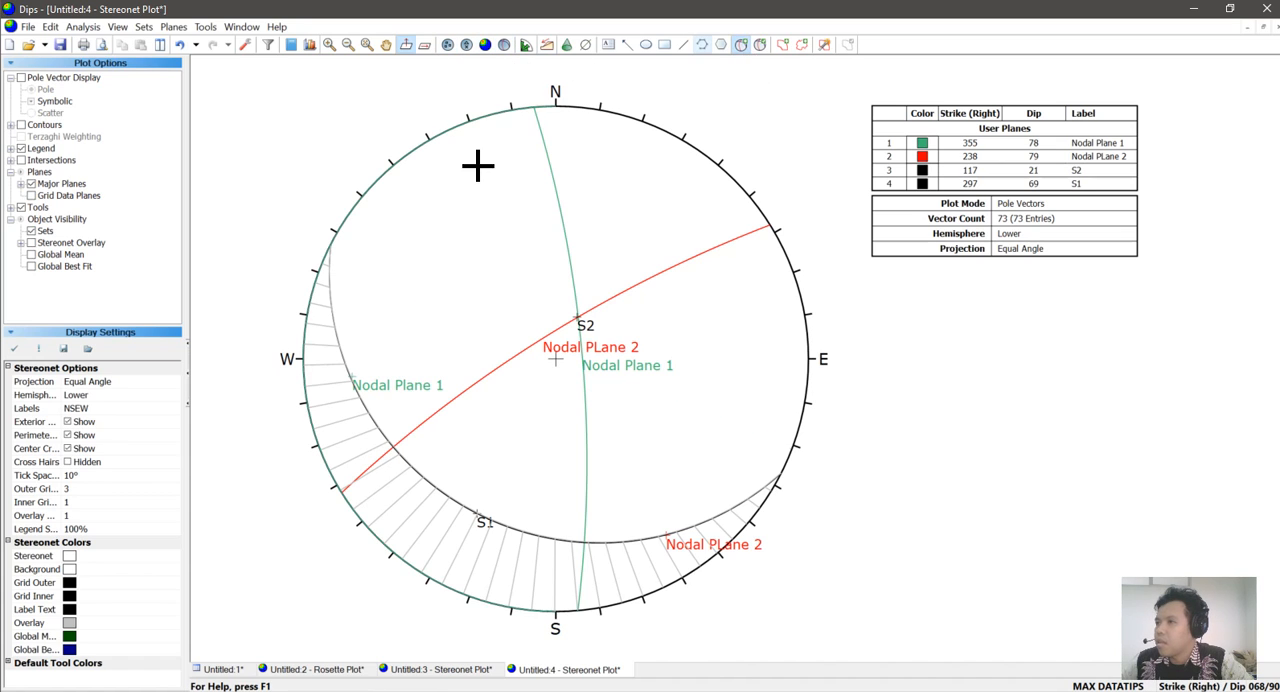
click(330, 241)
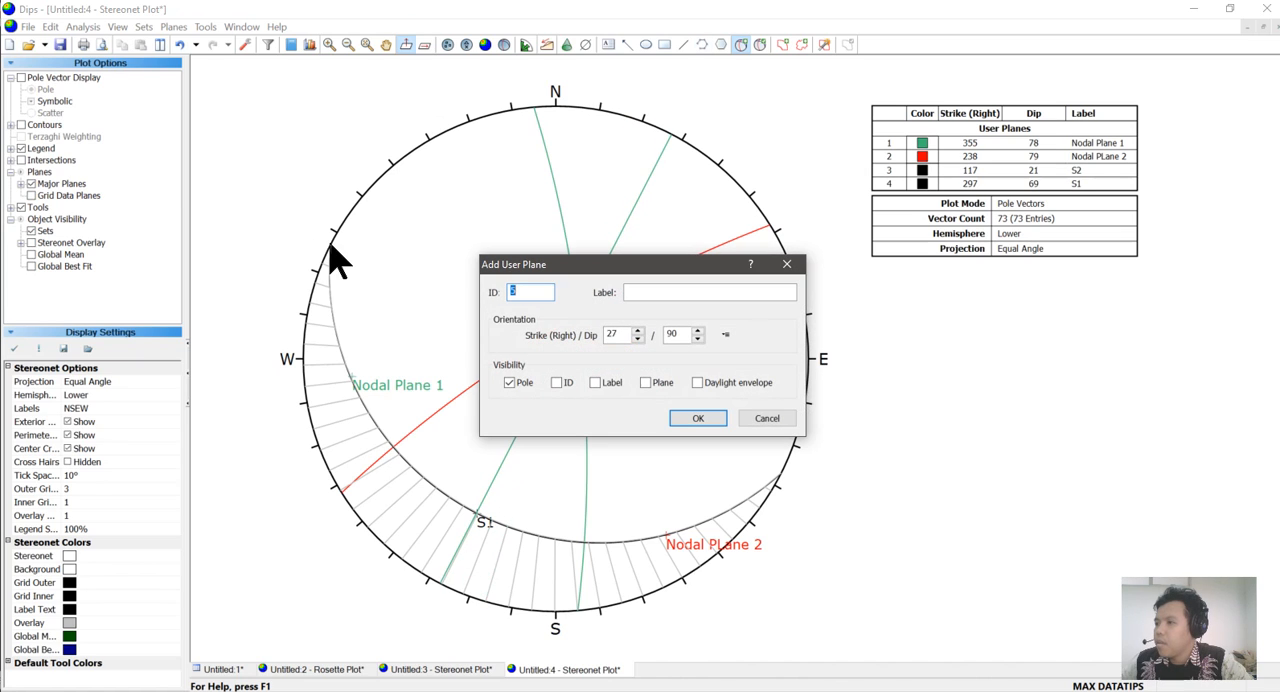
click(652, 293)
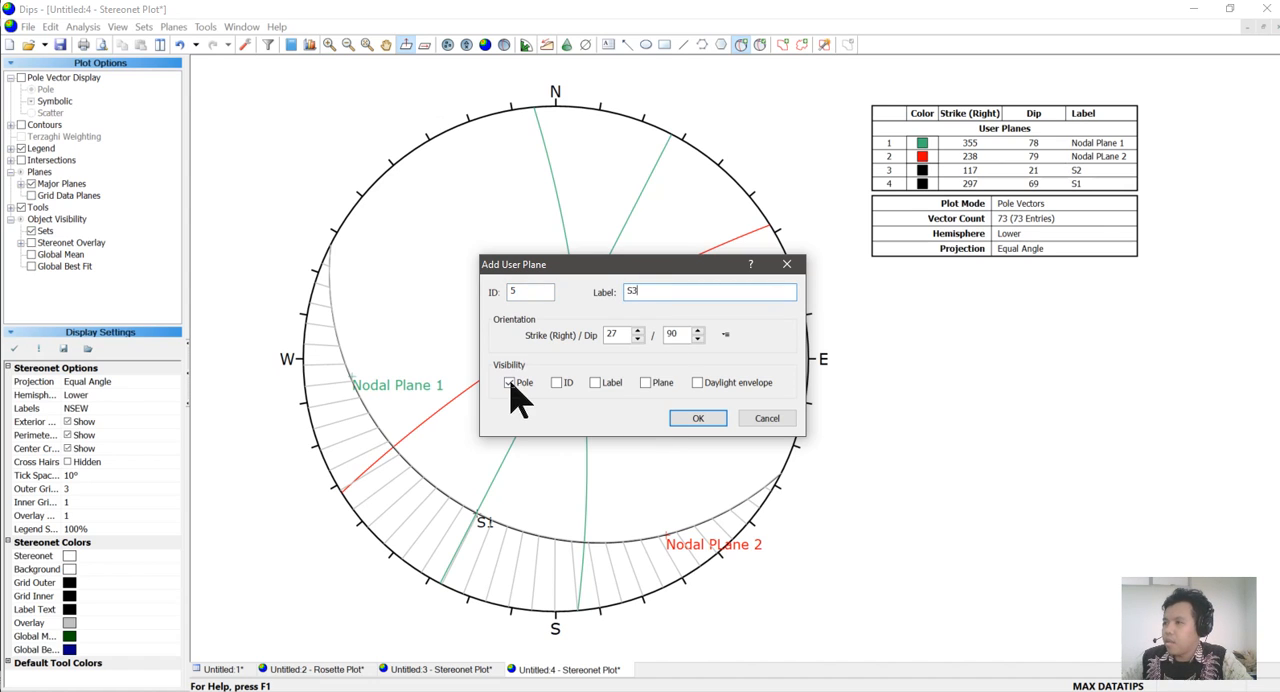
click(595, 383)
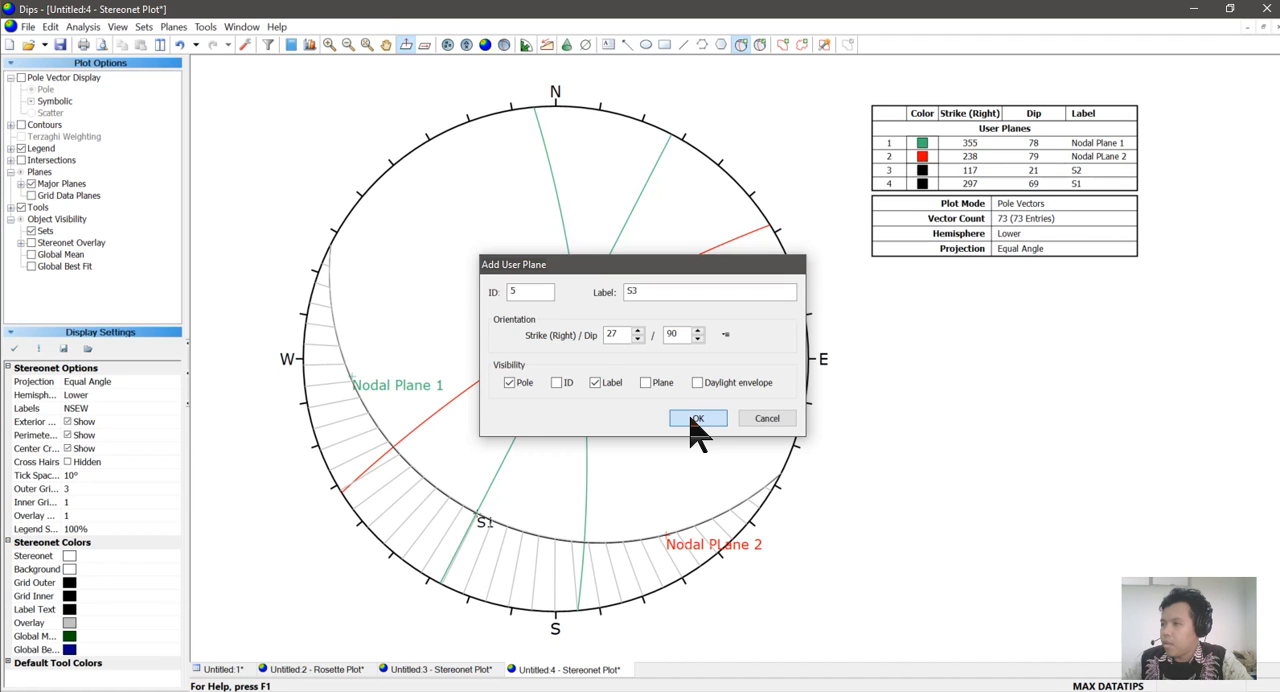
click(697, 420)
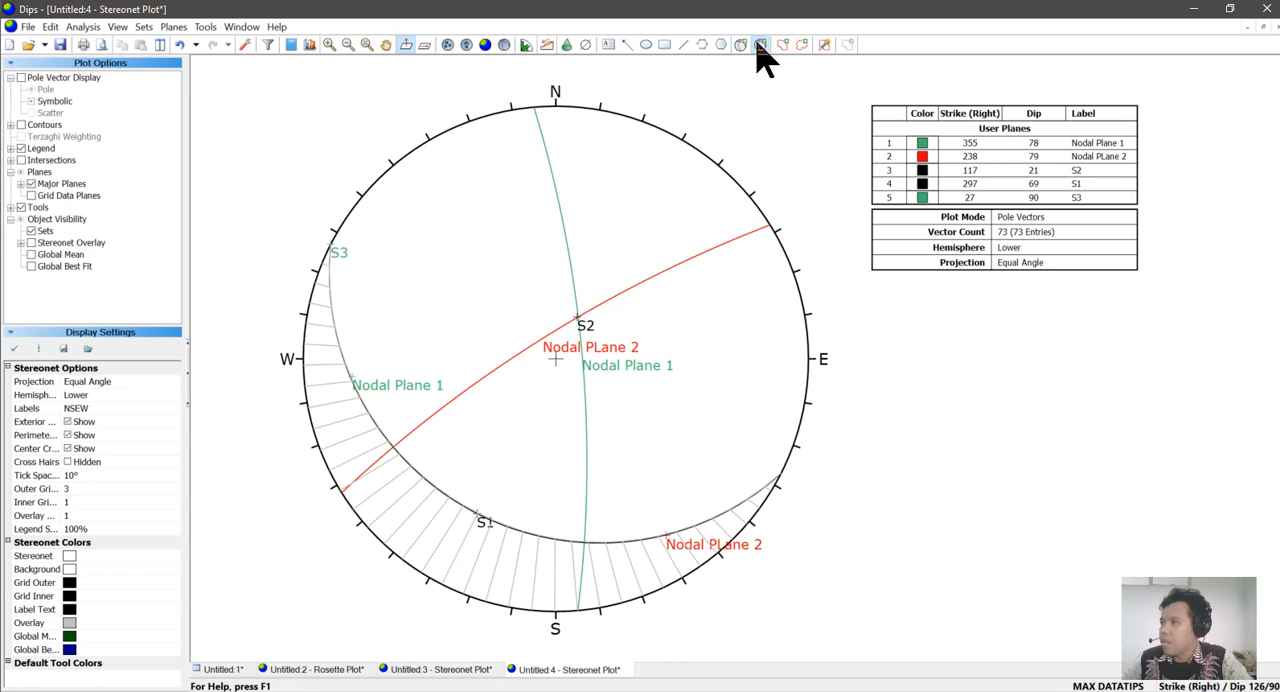
Change the display color of the S3 user plane to black.
click(761, 45)
click(490, 311)
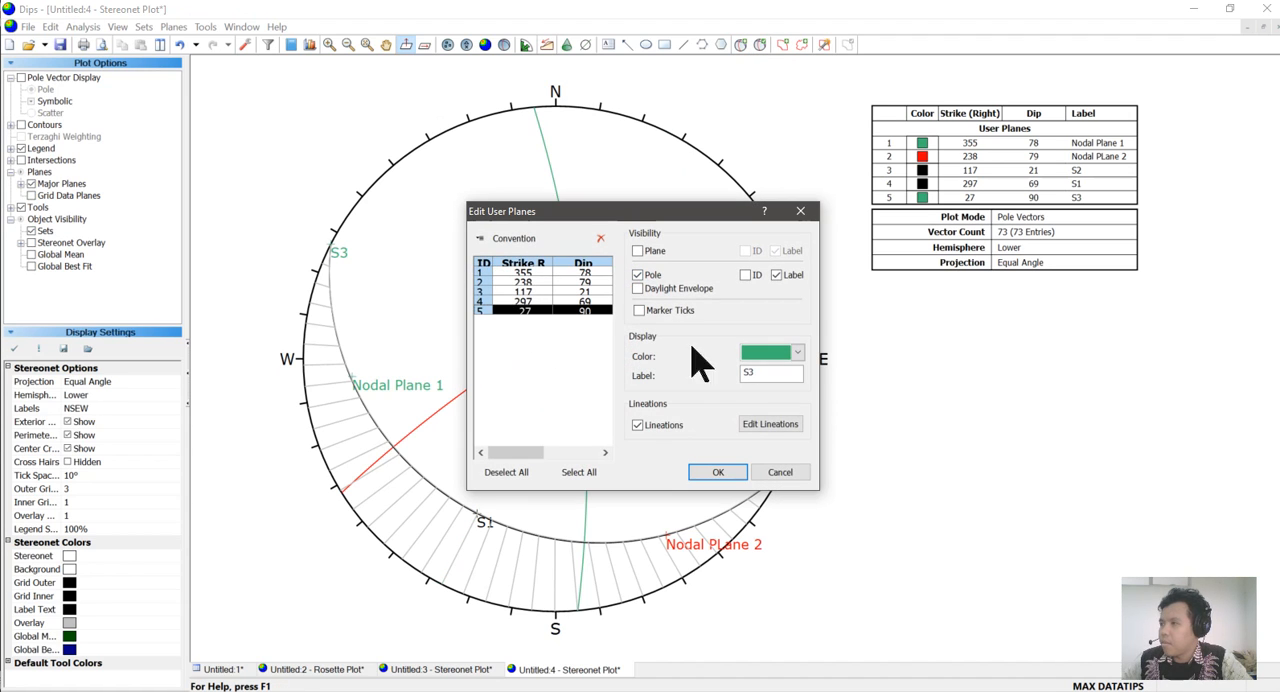
click(796, 352)
click(749, 393)
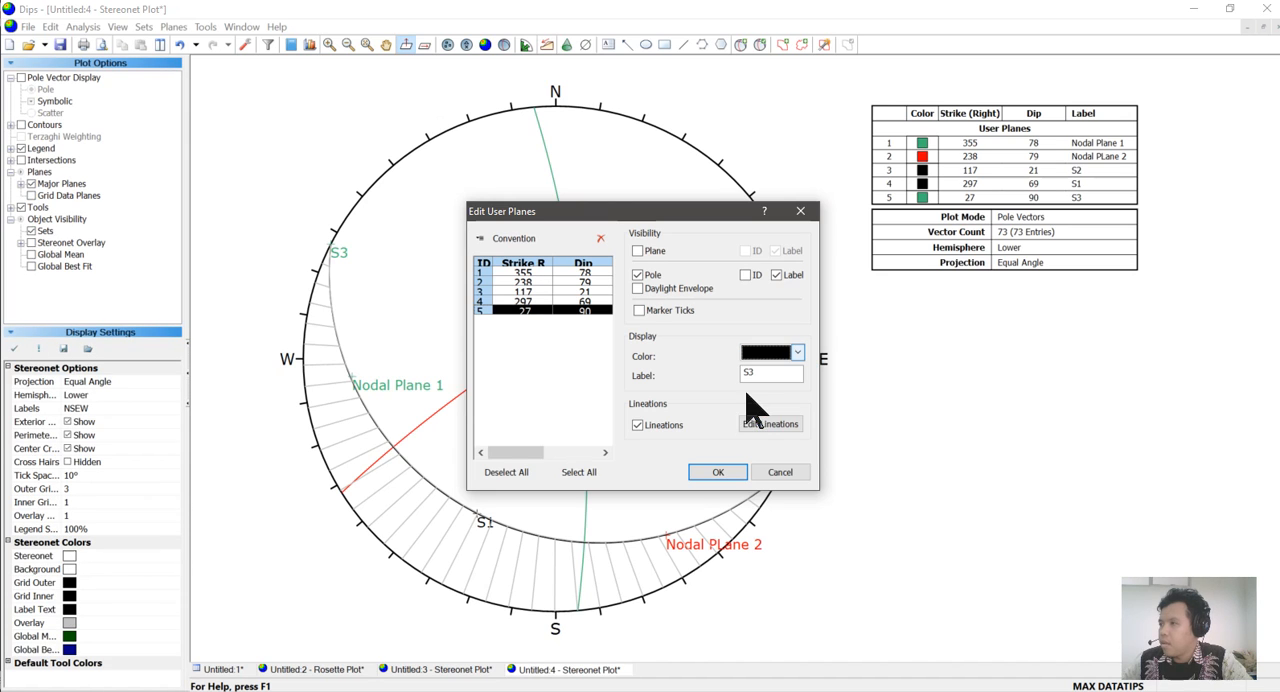
click(718, 472)
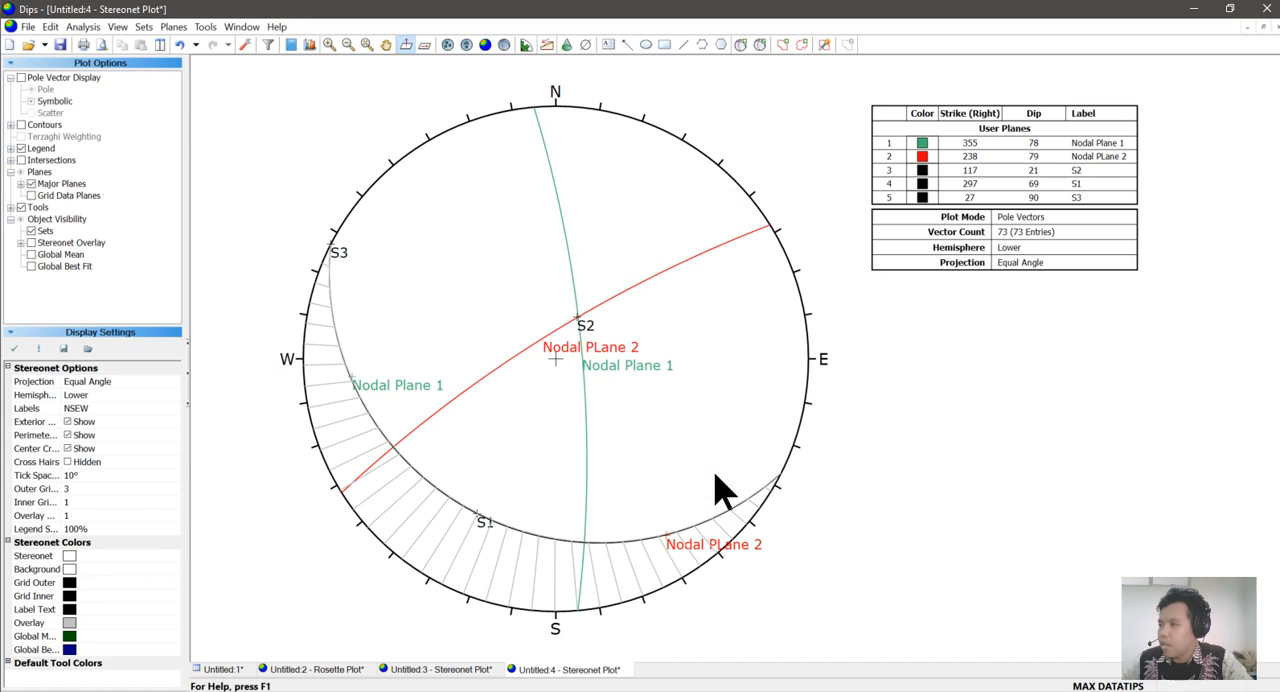
Delete all drawing tools from the stereonet to remove the pitch grid.
click(205, 27)
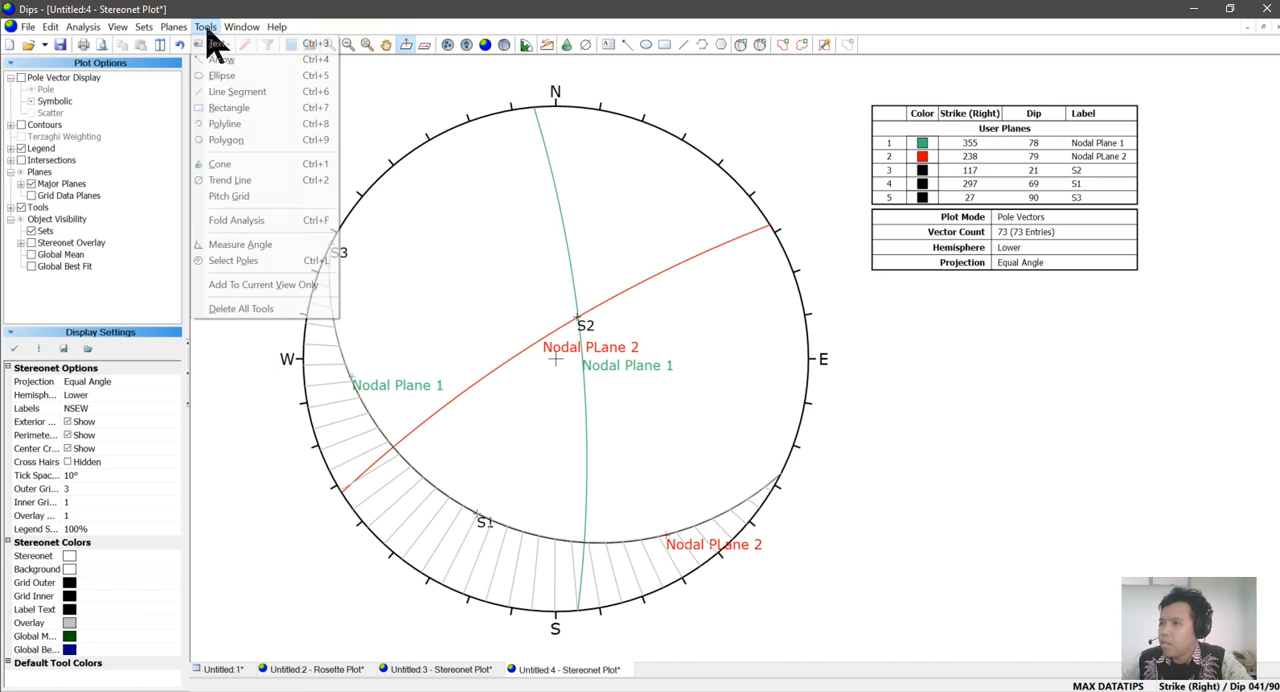
click(232, 310)
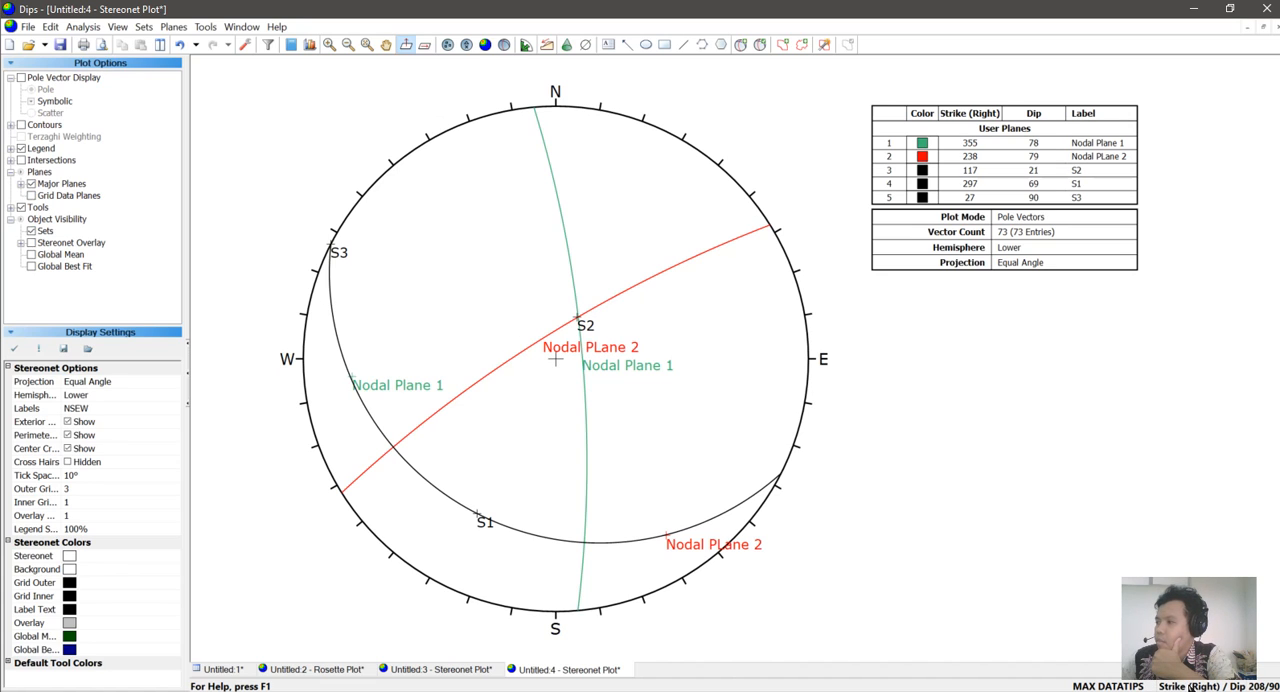
Switch the orientation convention to Trend/Plunge so the user planes table lists the stress axes as lines.
click(1192, 688)
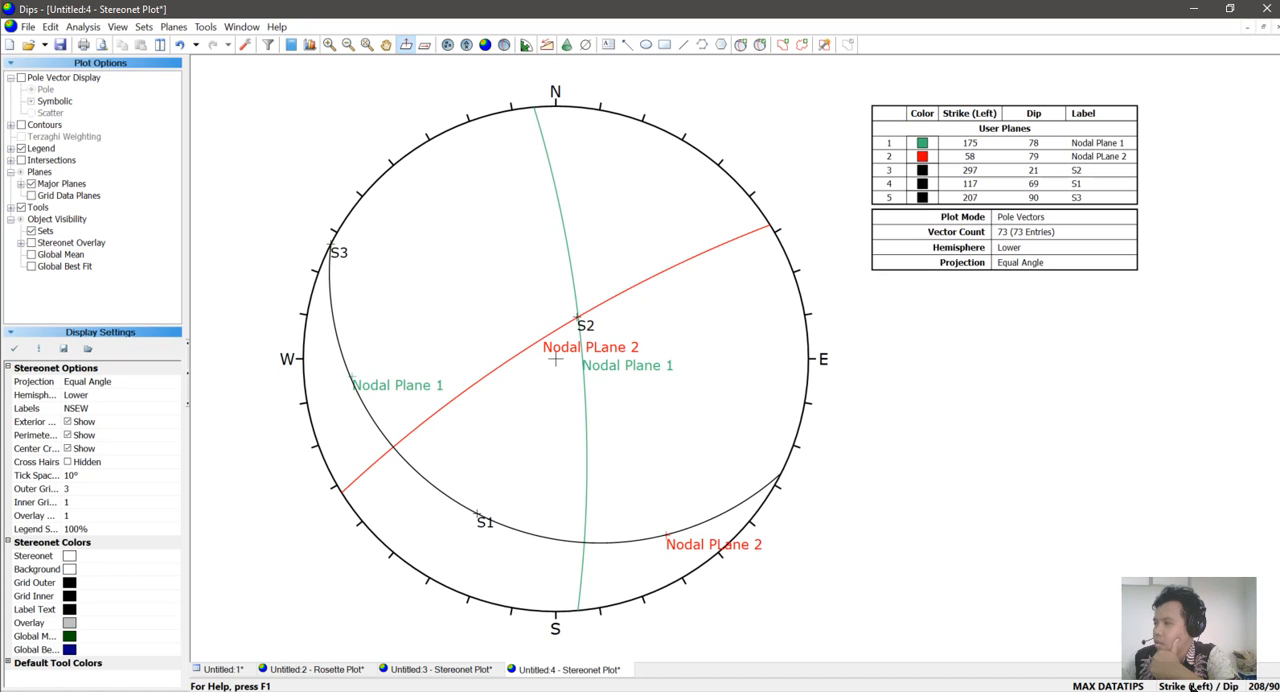
click(1192, 688)
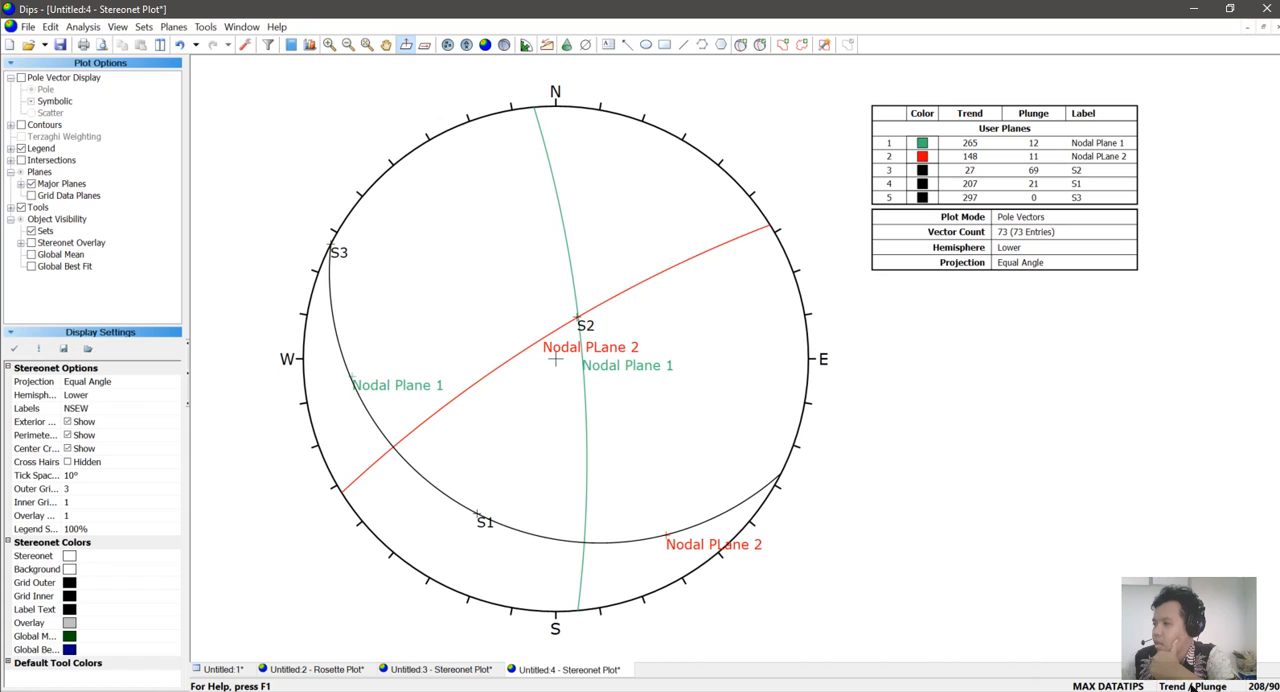
click(1192, 688)
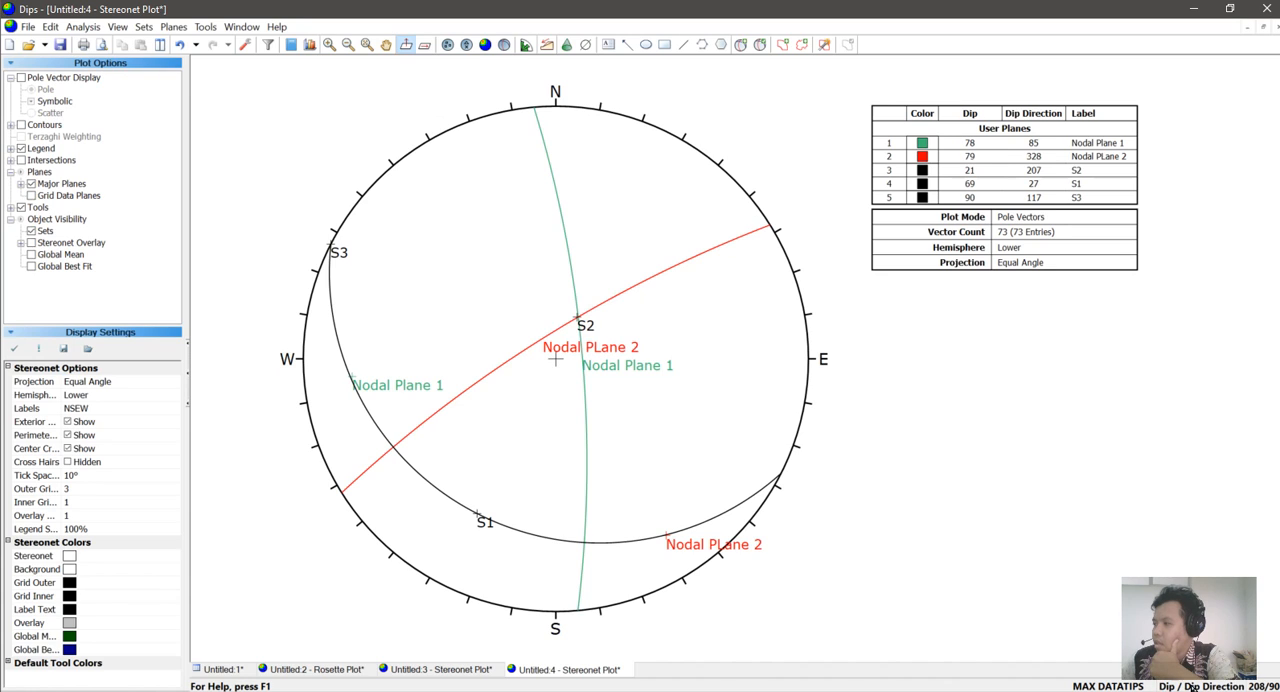
click(1192, 687)
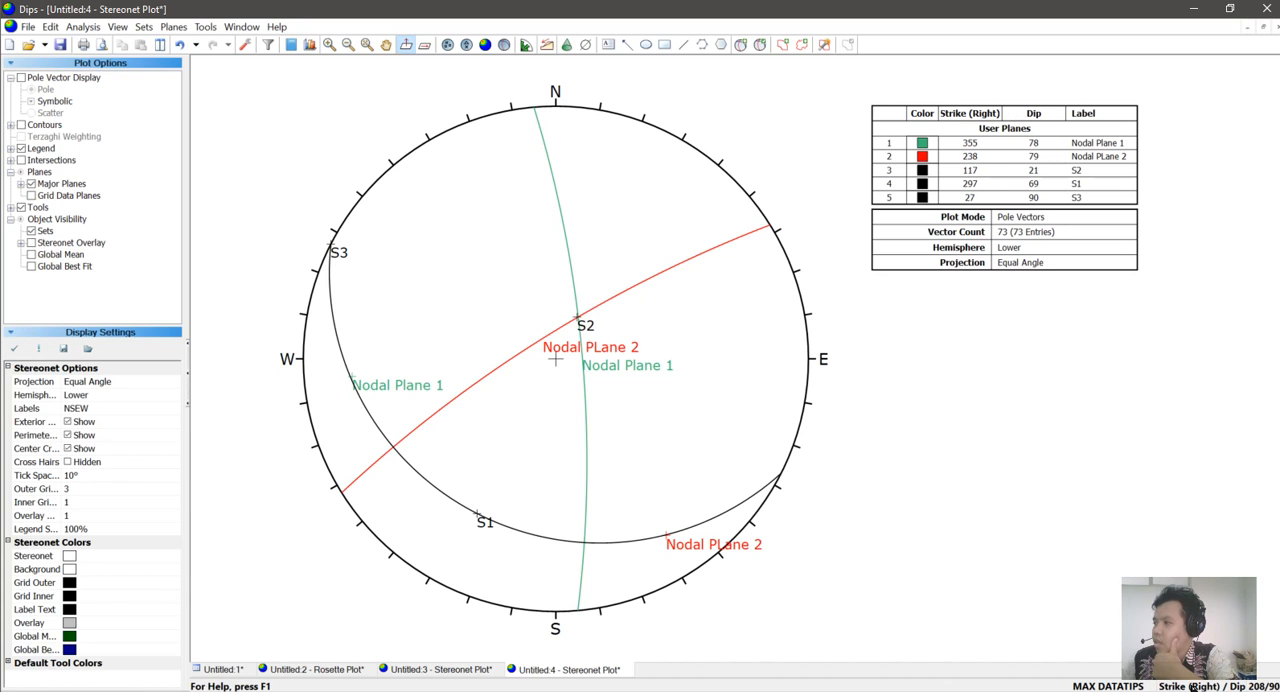
click(1192, 687)
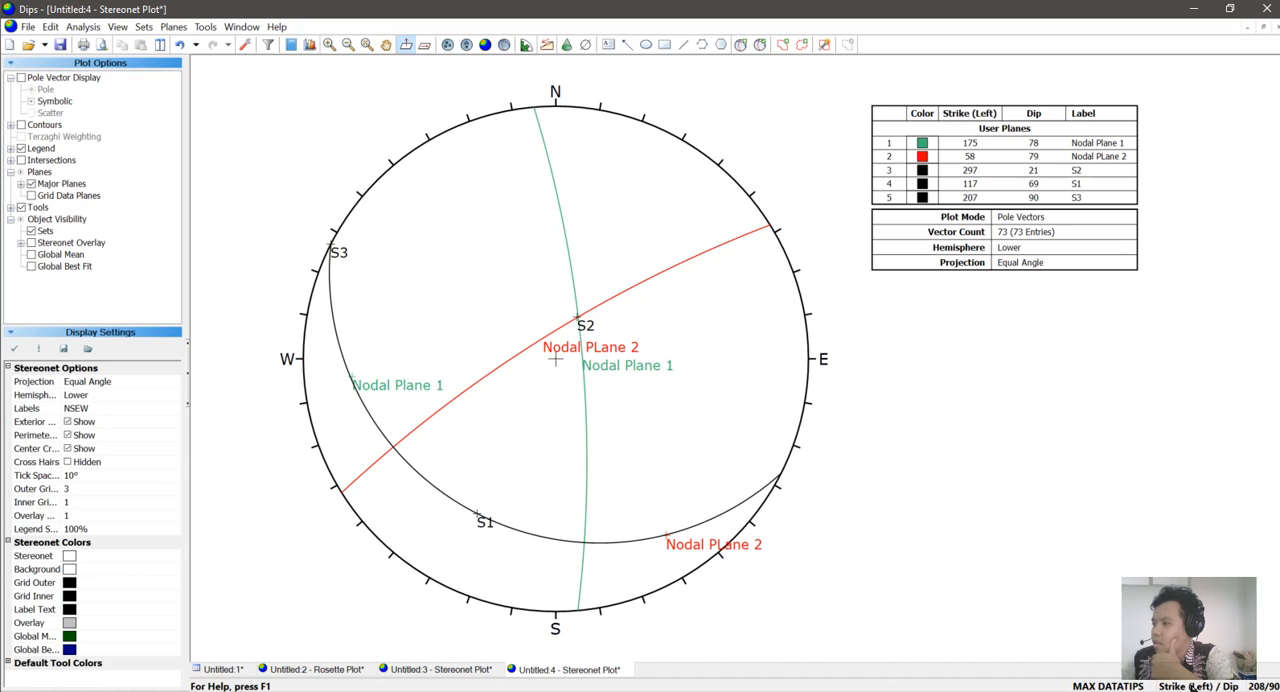
click(1192, 687)
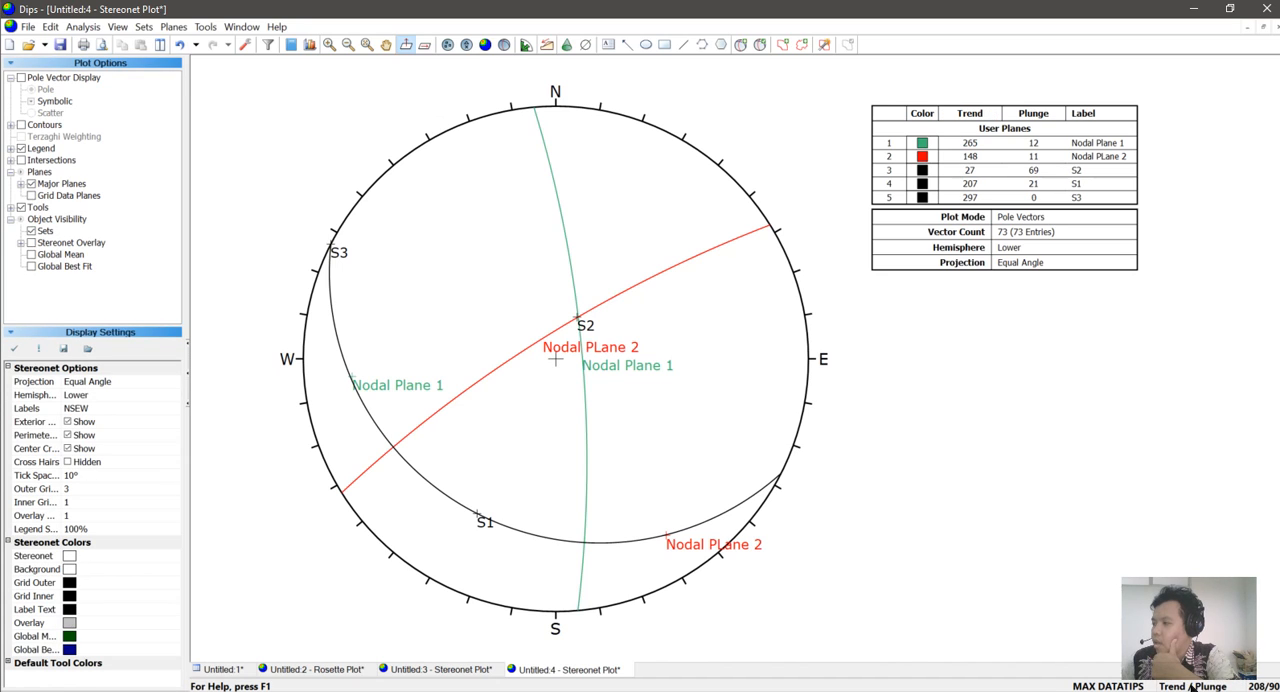